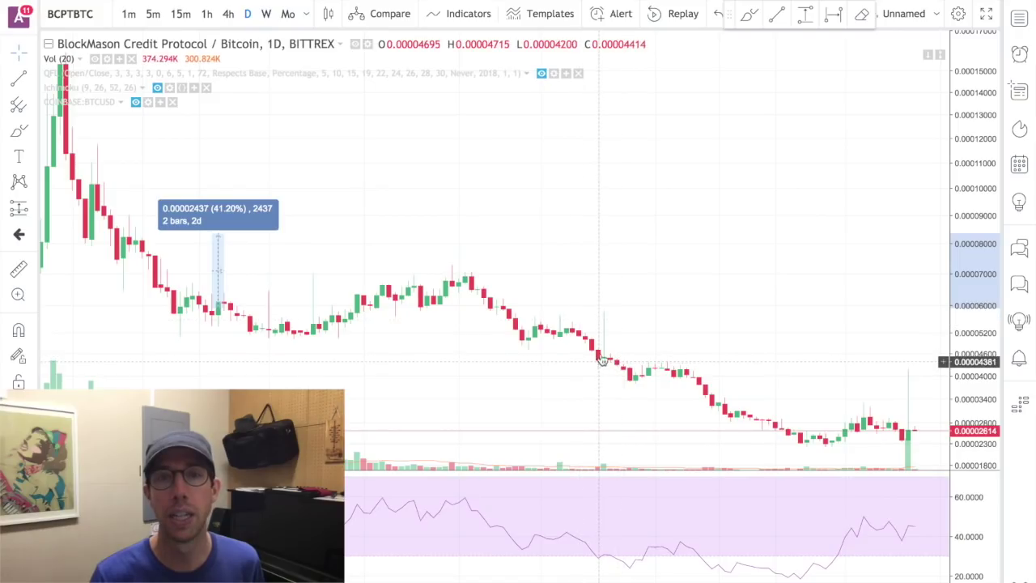
- Measure the percentage rise of the wick midway down the decline and of the latest spike on the BCPTBTC daily chart
left_click(605, 315)
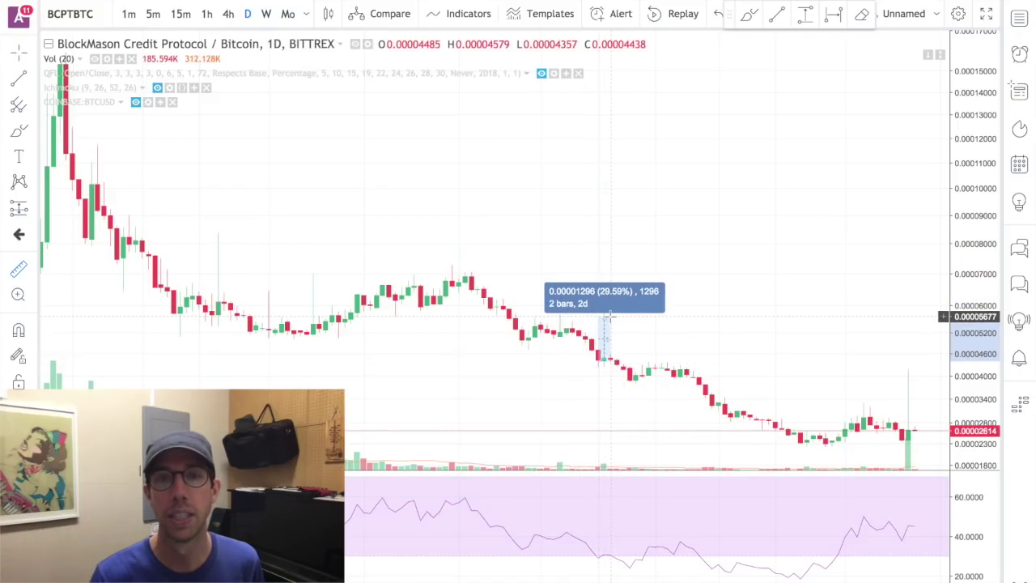
left_click(747, 351)
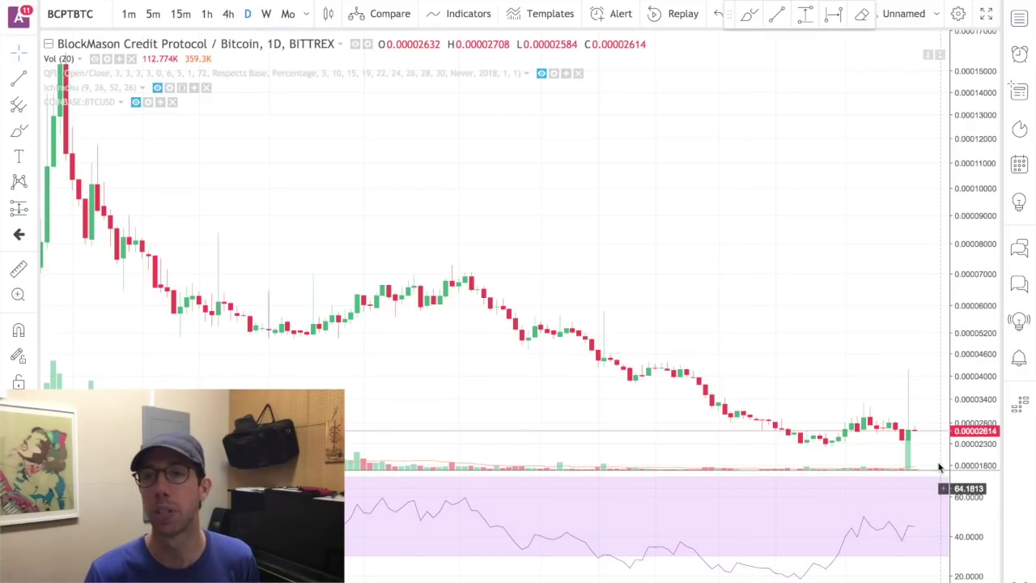
left_click(912, 439, "shift")
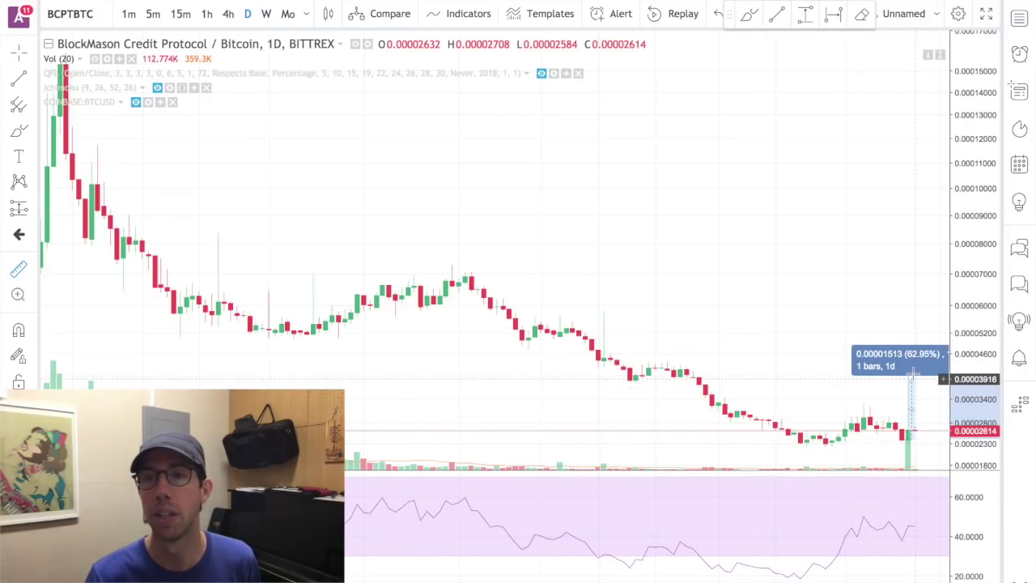
left_click(876, 383)
mouse_move(892, 374)
left_mouse_down()
mouse_move(827, 378)
mouse_move(894, 377)
left_mouse_up()
- Measure the percentage rise from the early consolidation lows toward the nearby wick on the BCPTBTC daily chart
scroll(858, 377, "down", 5)
scroll(827, 378, "up", 5)
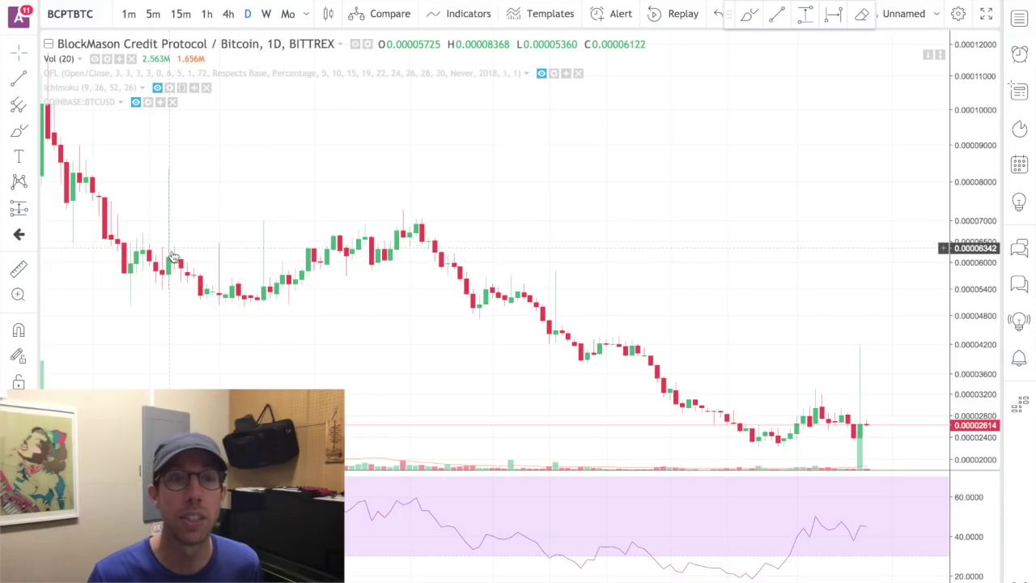
left_click(228, 300, "shift")
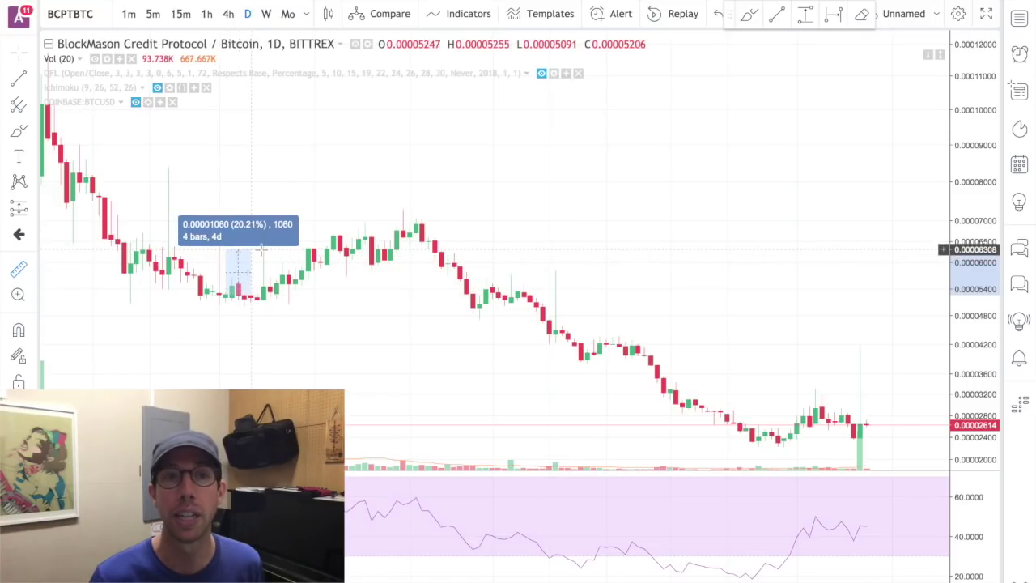
left_click(265, 249)
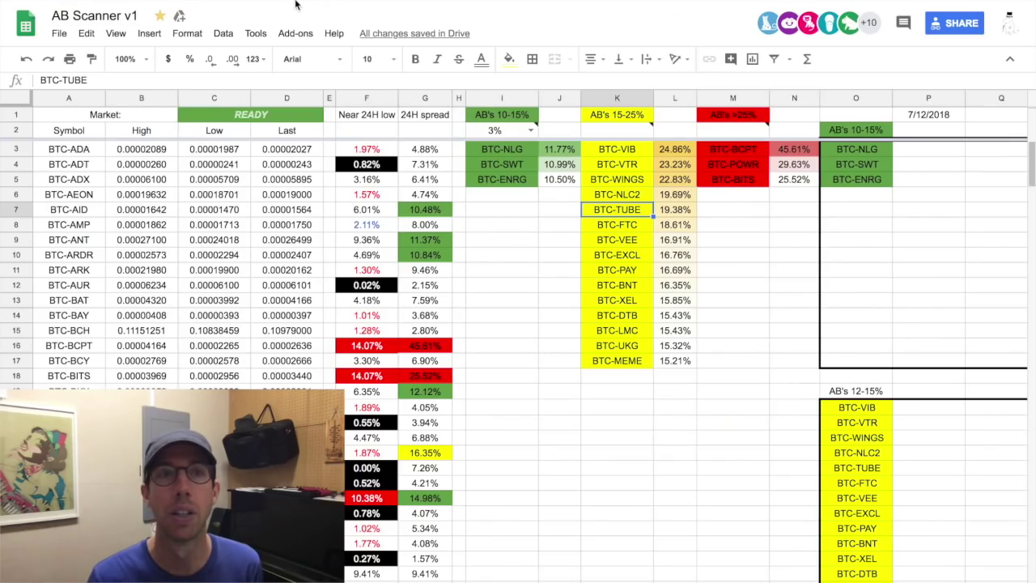
- Switch back to the TradingView chart and load the Bittrex POWRBTC symbol
left_click(283, 32)
type("POWRBT")
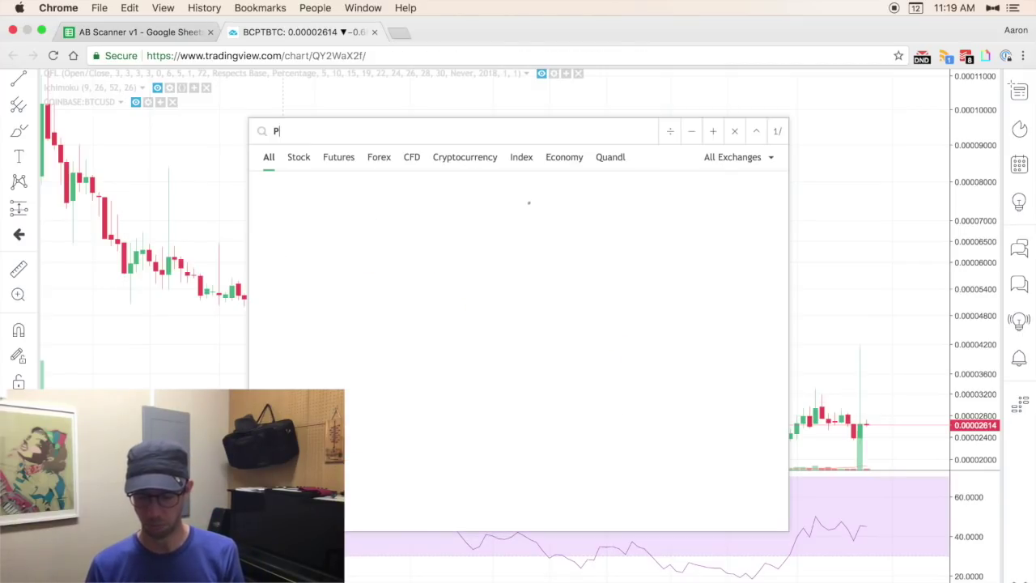
key("Down")
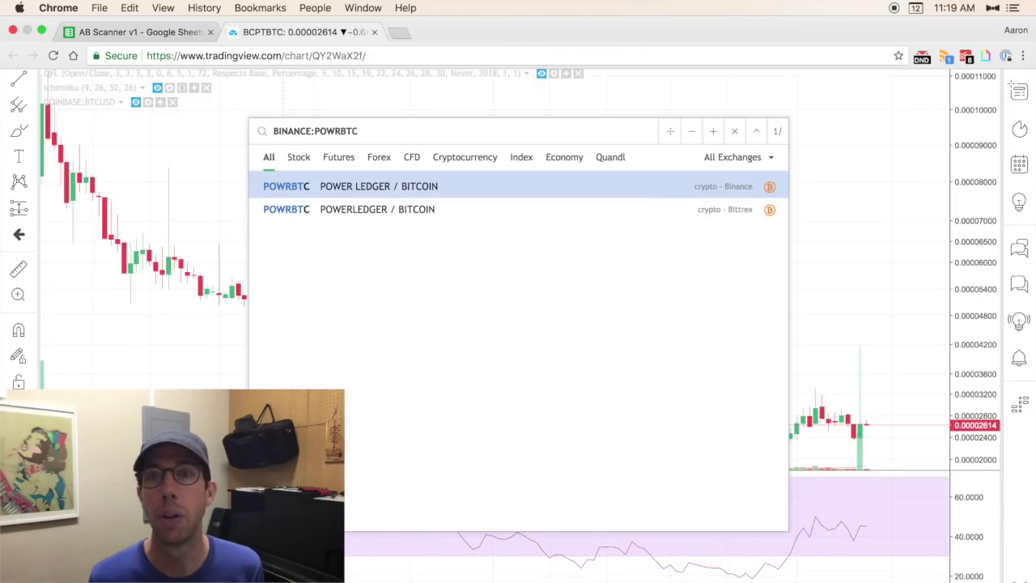
key("Down")
key("Return")
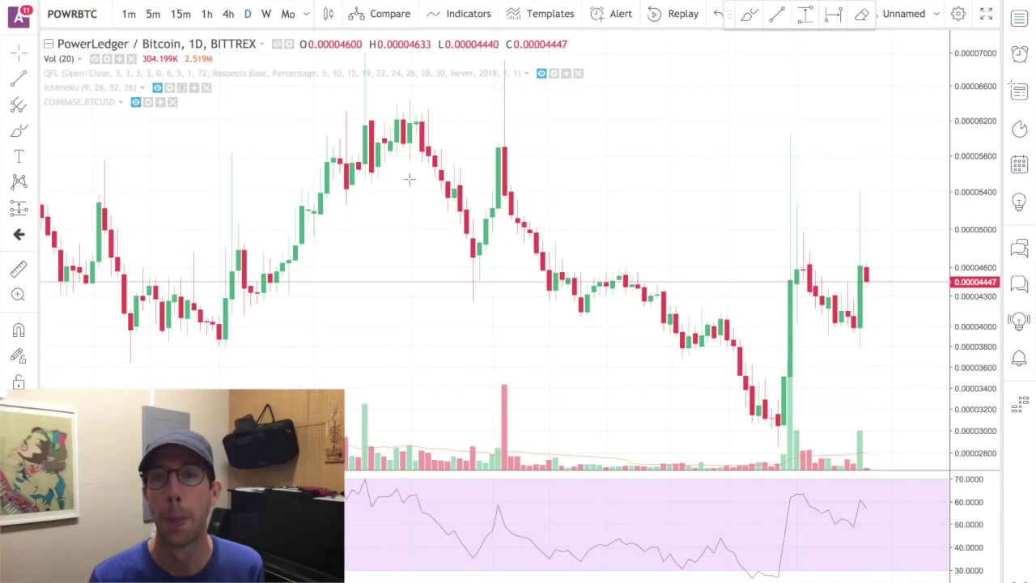
- Measure the percentage rise of the three early spikes before the first rally on the POWRBTC daily chart
scroll(681, 262, "down", 4)
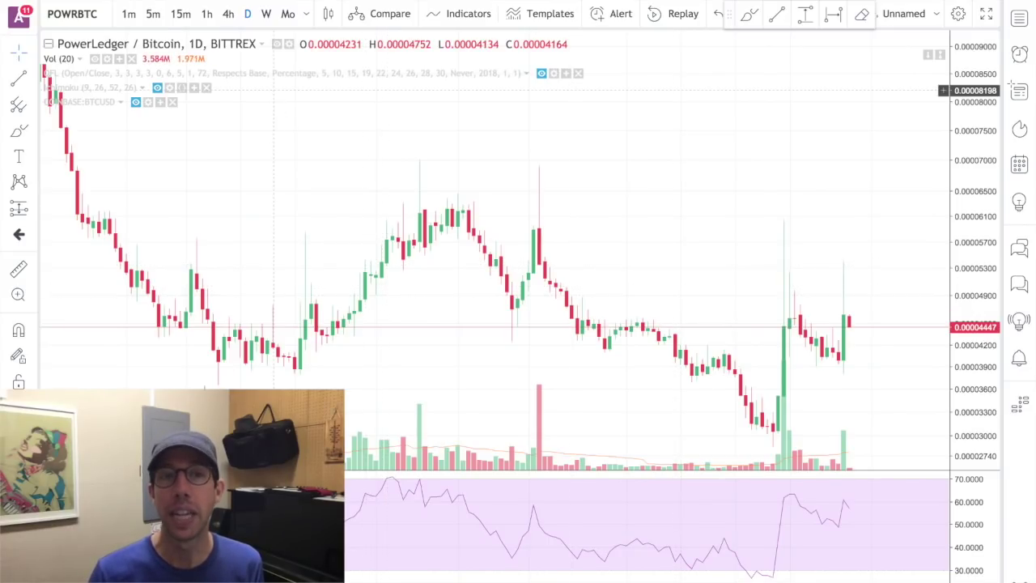
left_click(194, 326, "shift")
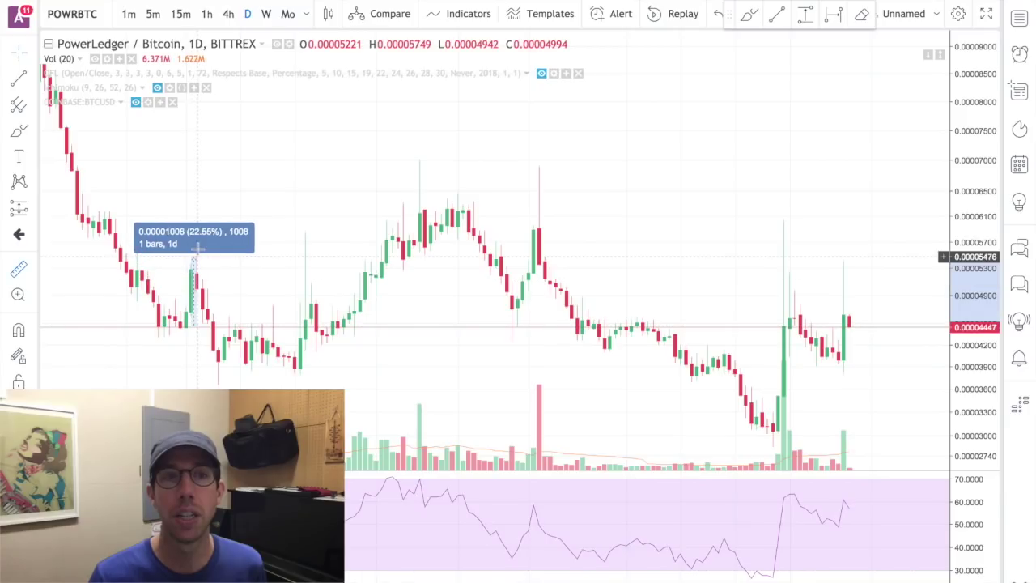
left_click(197, 251)
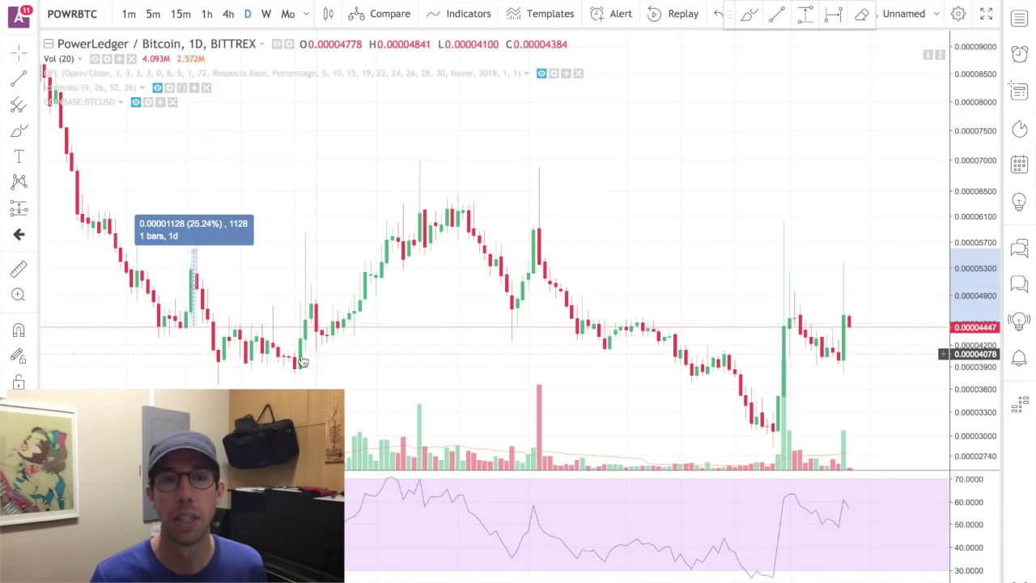
left_click(272, 350, "shift")
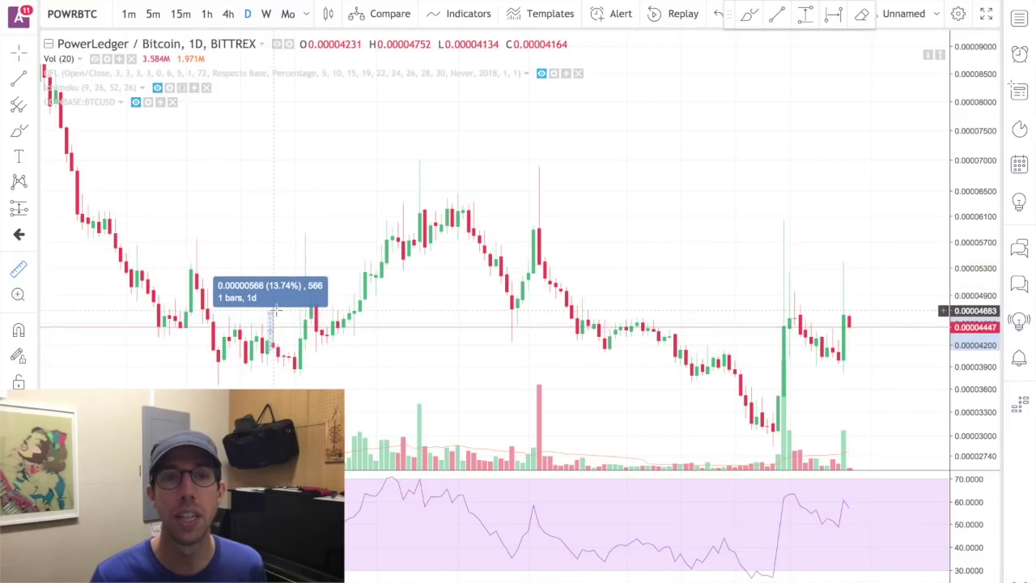
left_click(305, 356, "shift")
left_click(303, 243)
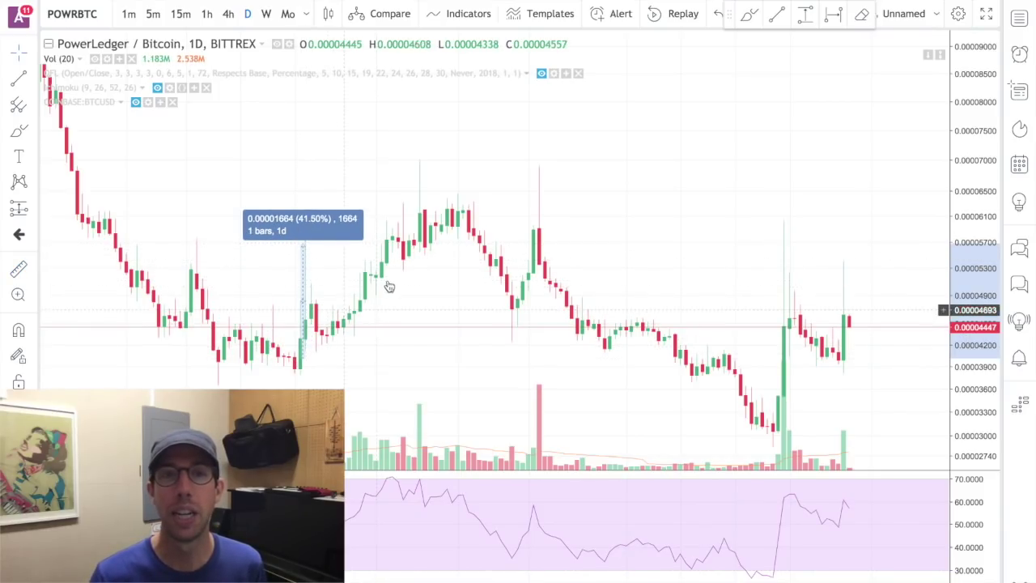
- Measure the percentage rise of the two tallest wicks in the middle of the POWRBTC chart
left_click(417, 253, "shift")
left_click(416, 171)
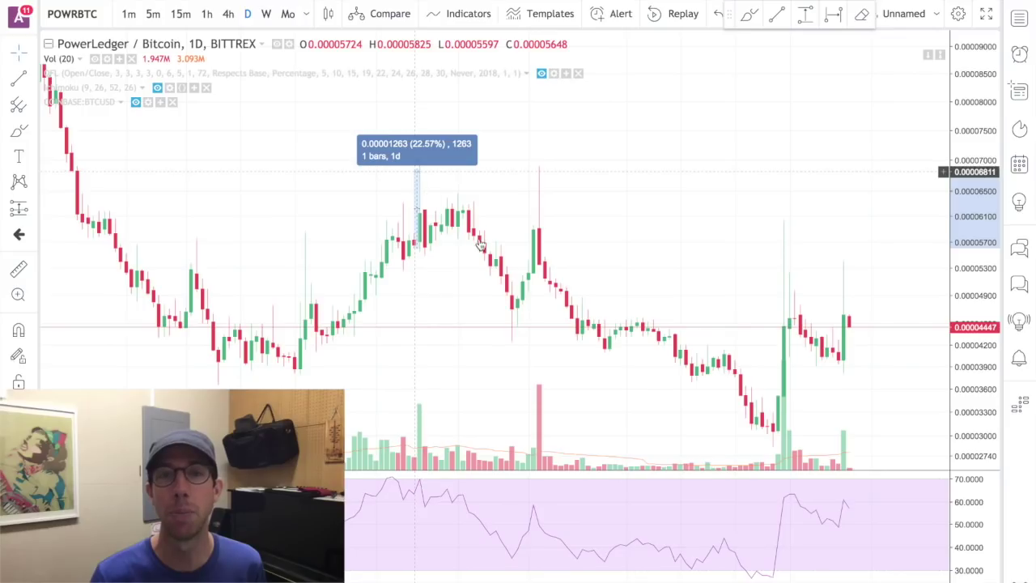
left_click(537, 274, "shift")
left_click(536, 173)
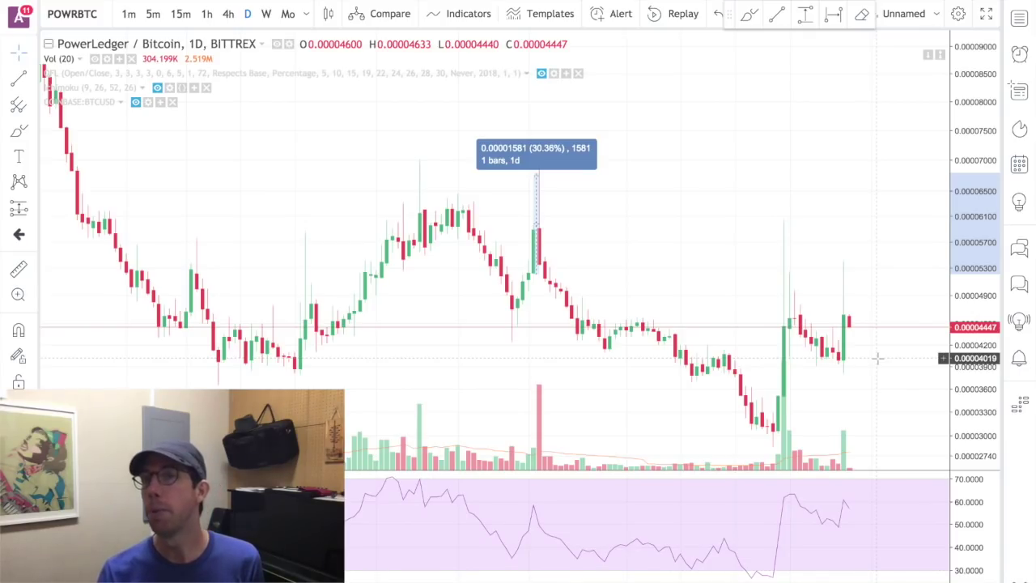
- Measure the rally from the recent POWRBTC low to its peak and the wicks of the two candles after it
left_click(775, 427)
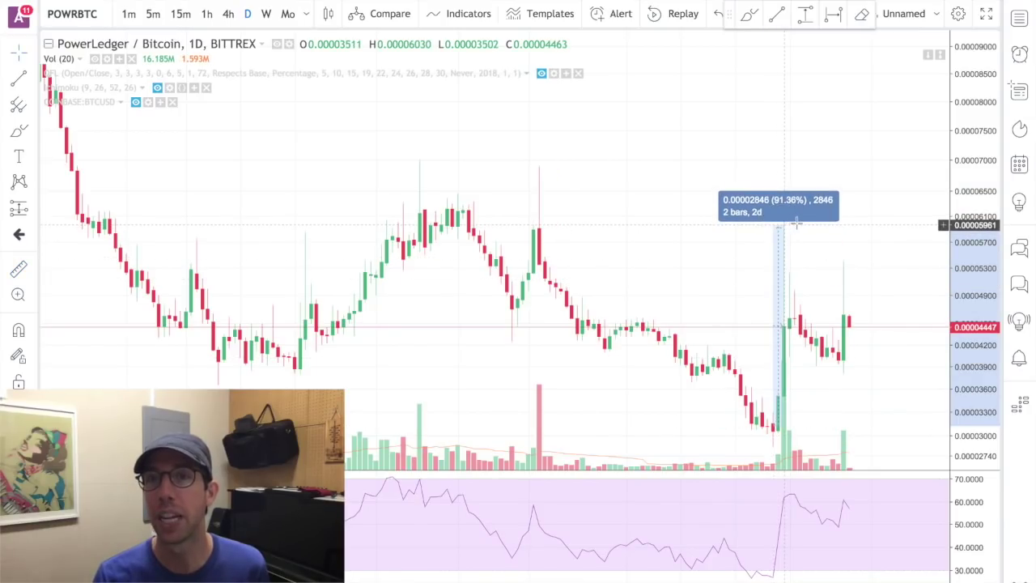
left_click(795, 223)
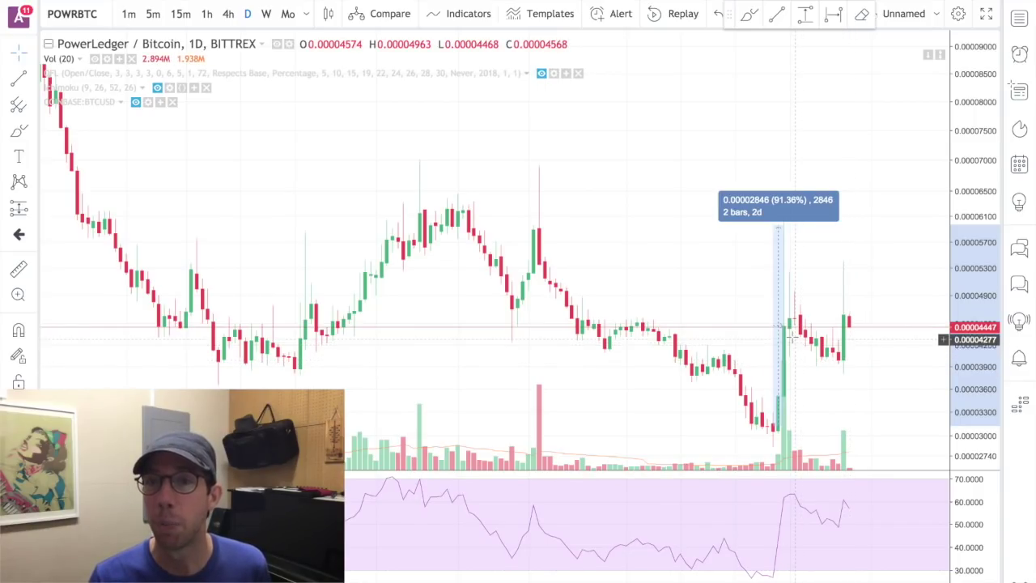
left_click(789, 328)
left_click(786, 277)
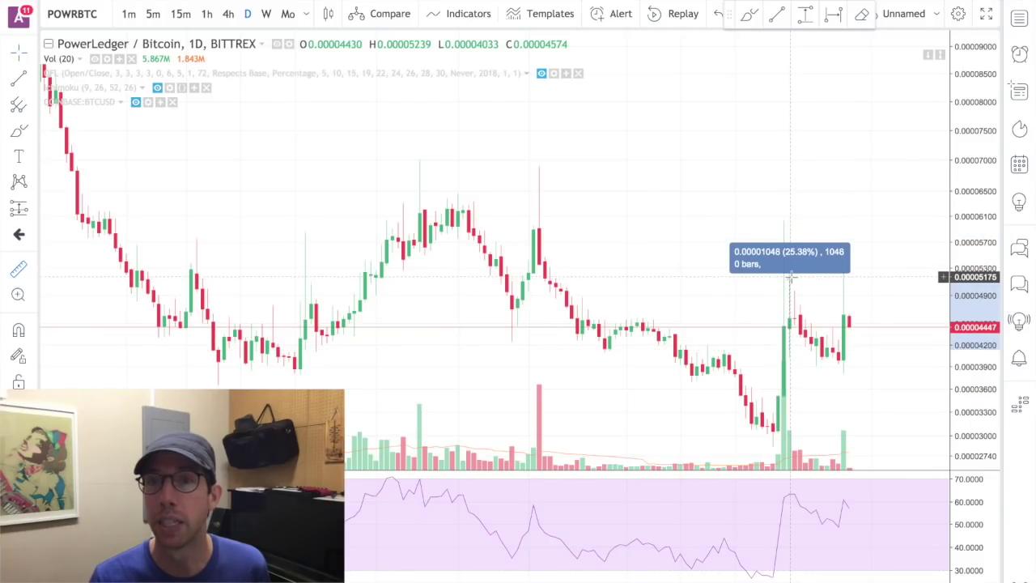
left_click(791, 328)
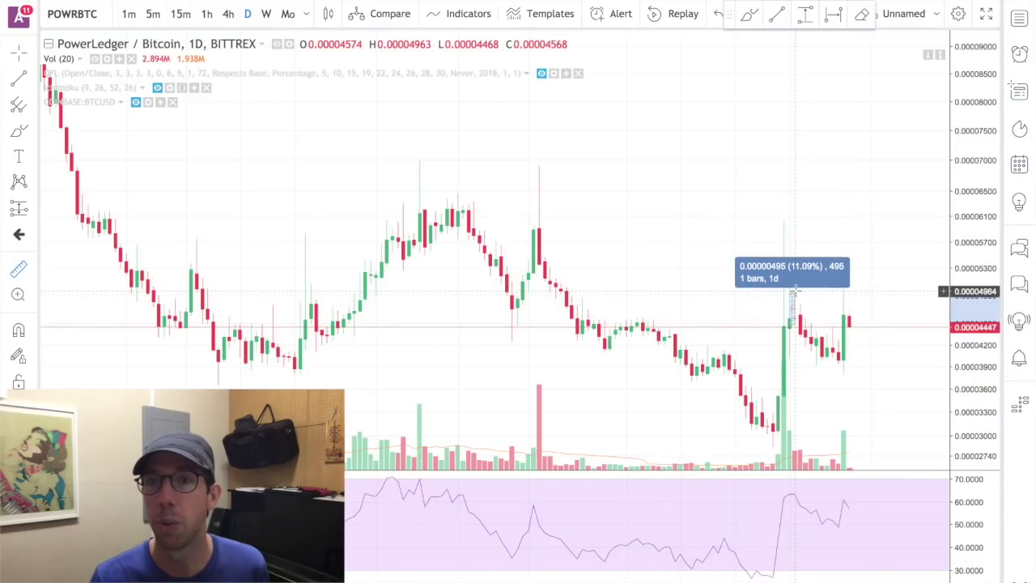
left_click(795, 290)
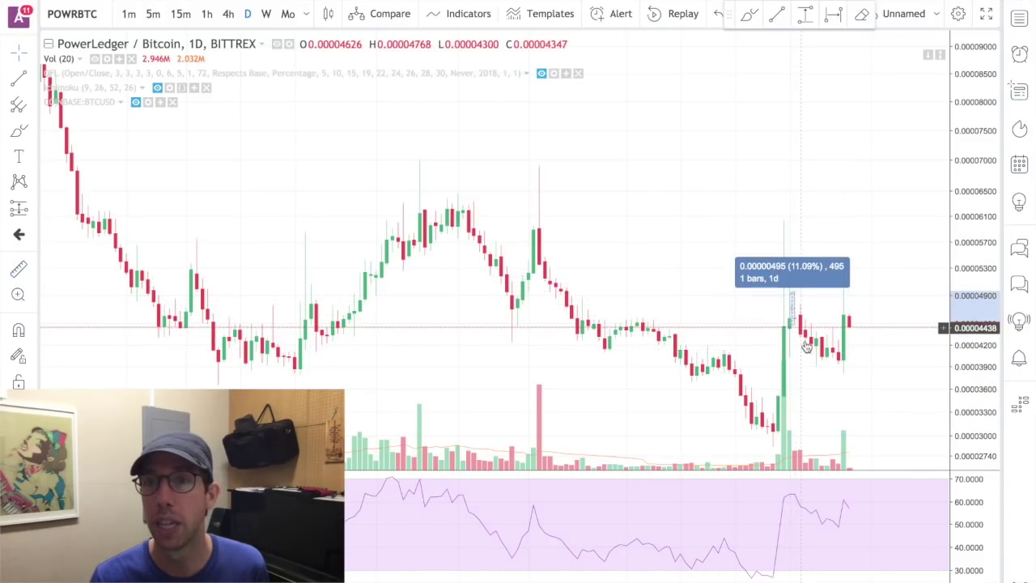
- Measure the latest large green POWRBTC candle from its open to near the top of its wick
left_click(844, 361)
left_click(844, 269)
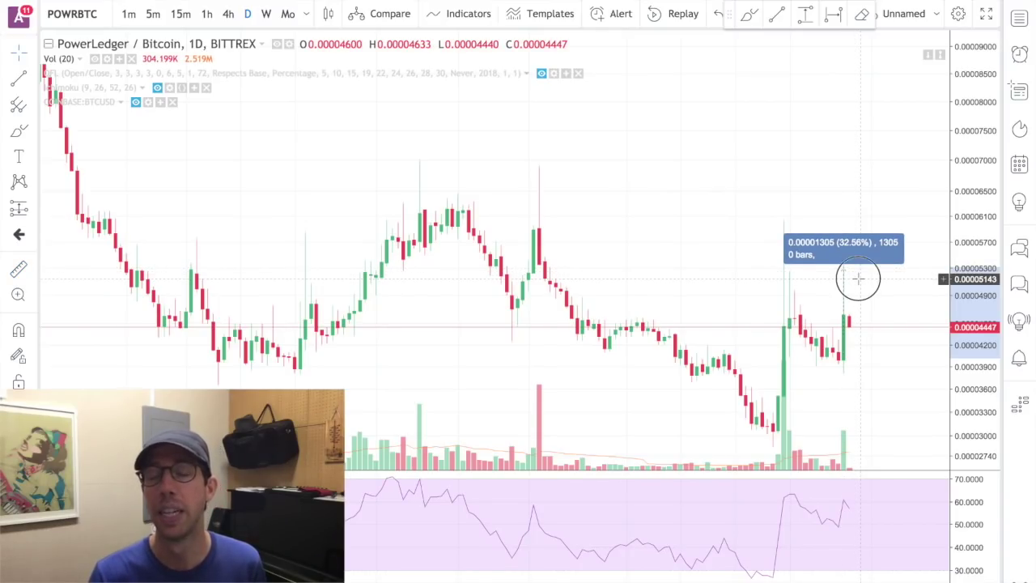
left_click(858, 278)
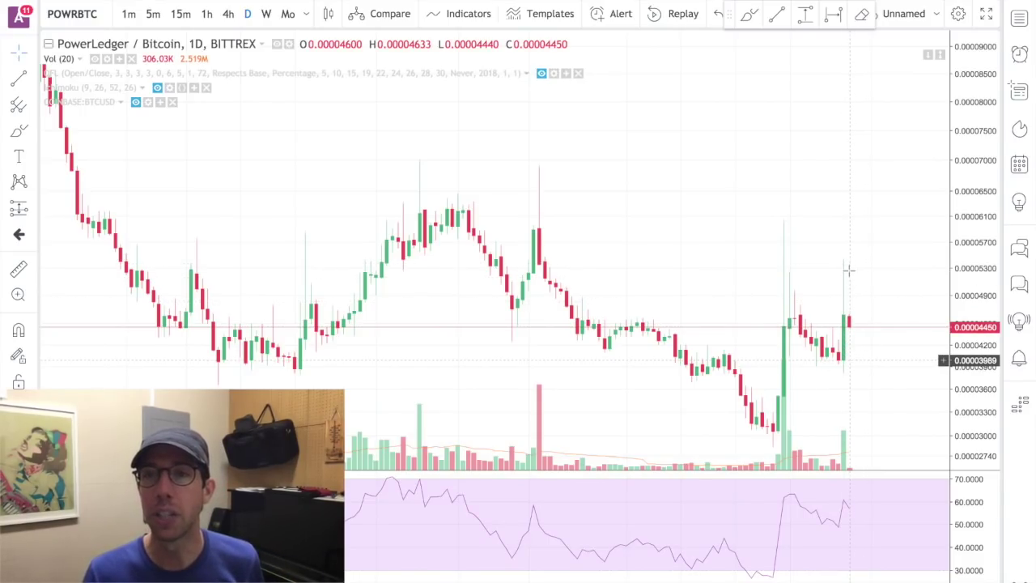
- Measure upward again from the open level of the latest large green POWRBTC candle
left_click(849, 362, "shift")
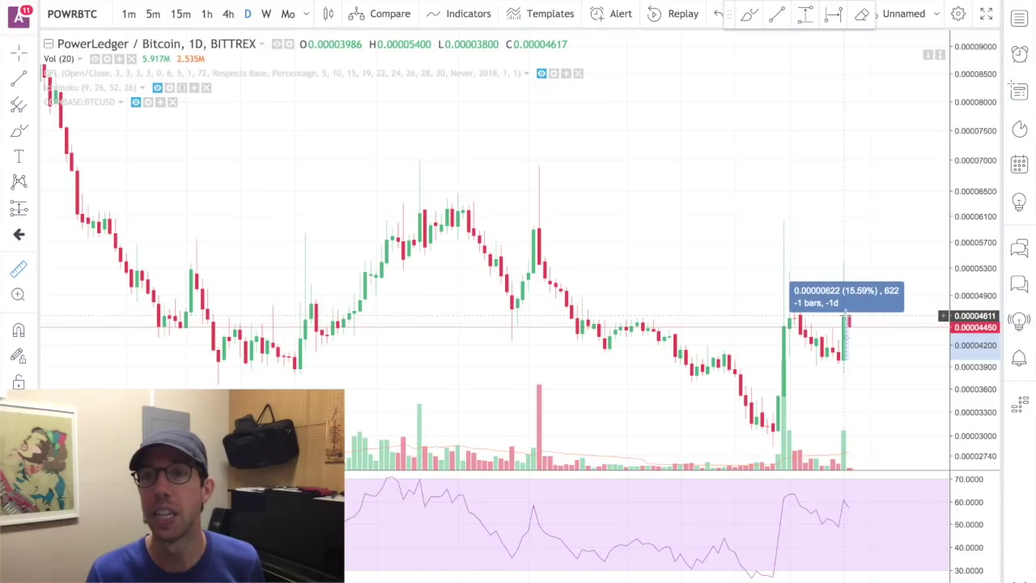
left_click(886, 304)
left_click(897, 259)
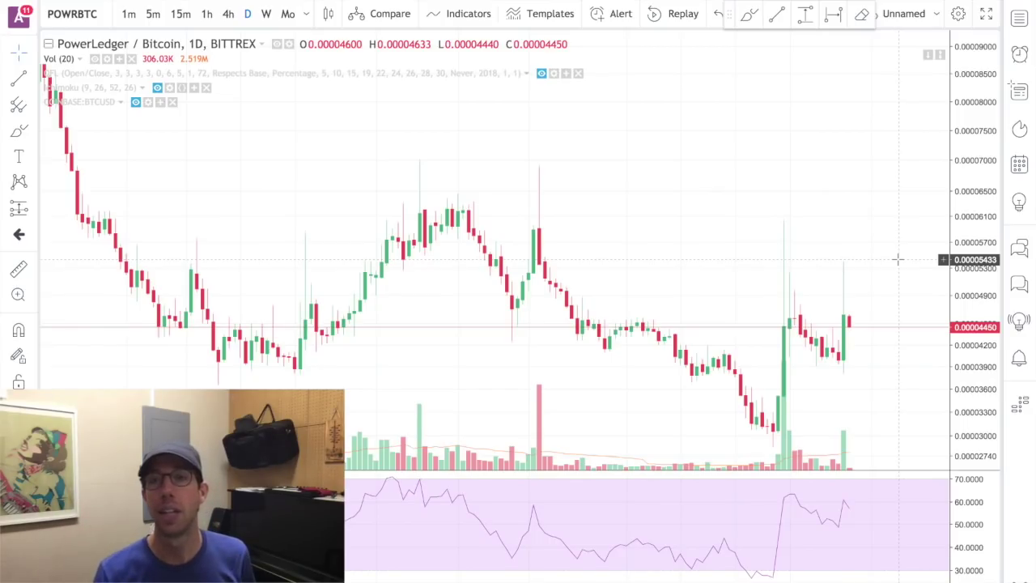
left_click(854, 358, "shift")
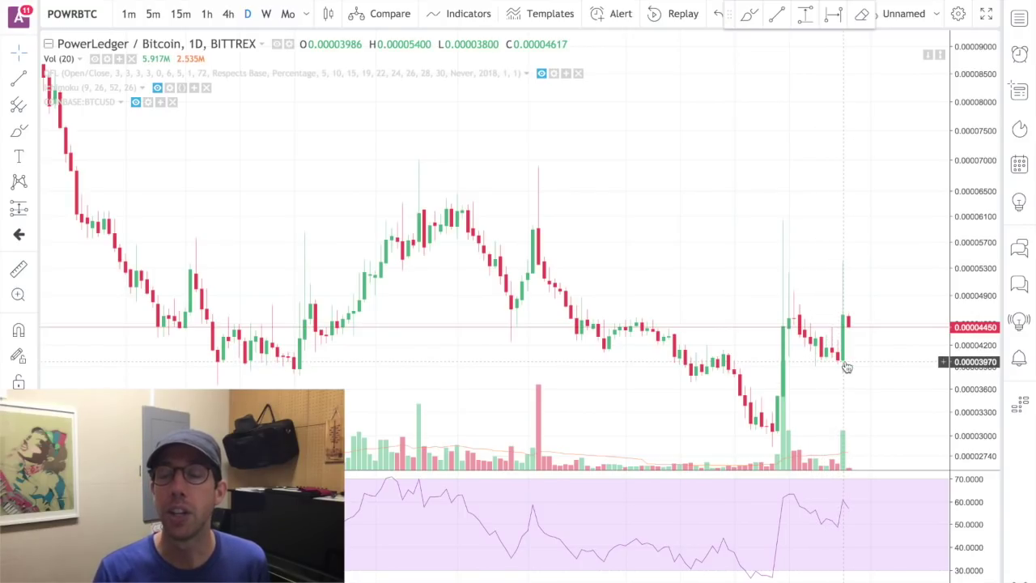
- Measure from the latest spike's open back to the earlier support low, and from that open up to the wick's top
left_click(845, 362, "shift")
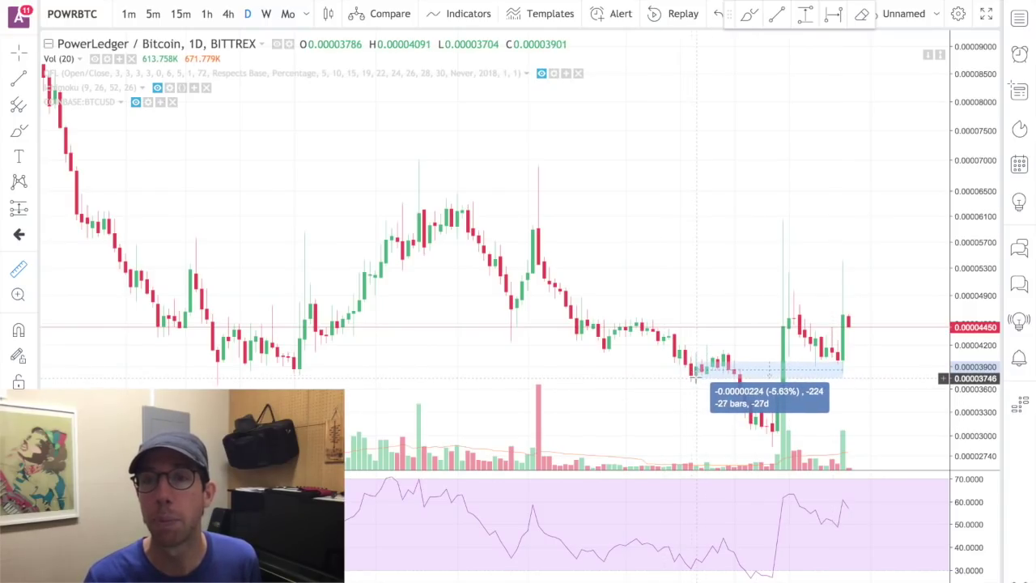
left_click(835, 369)
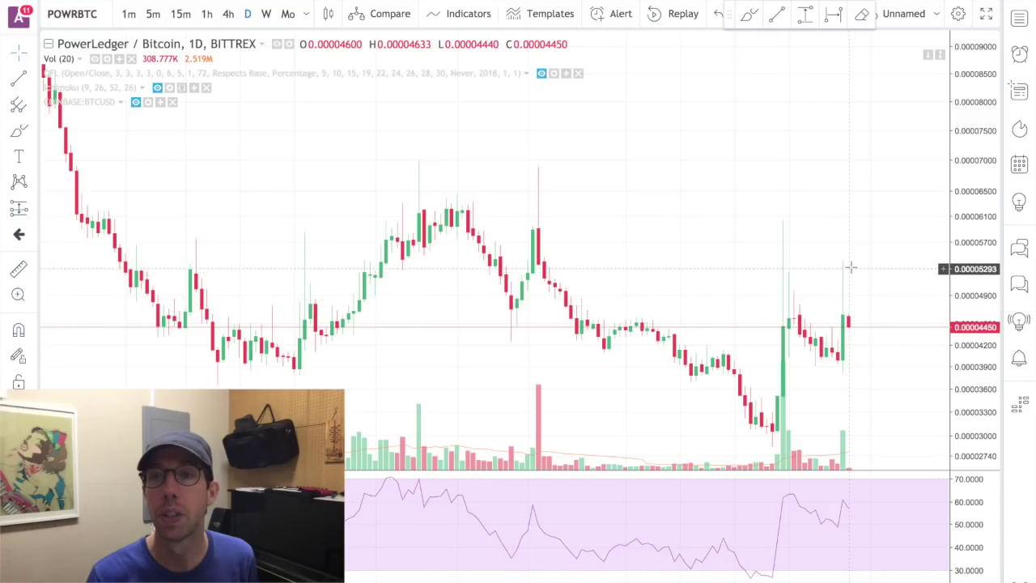
left_click(848, 360, "shift")
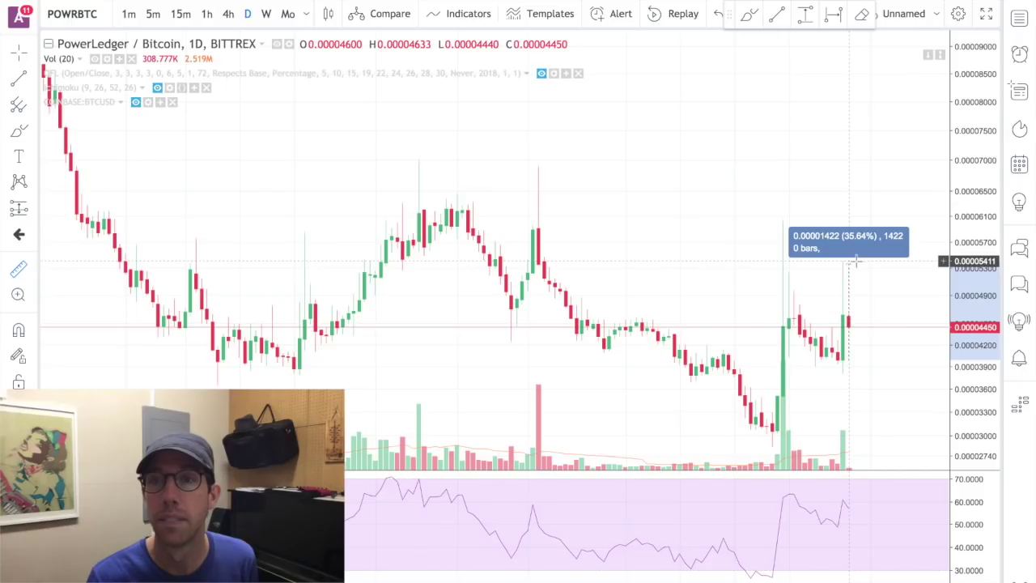
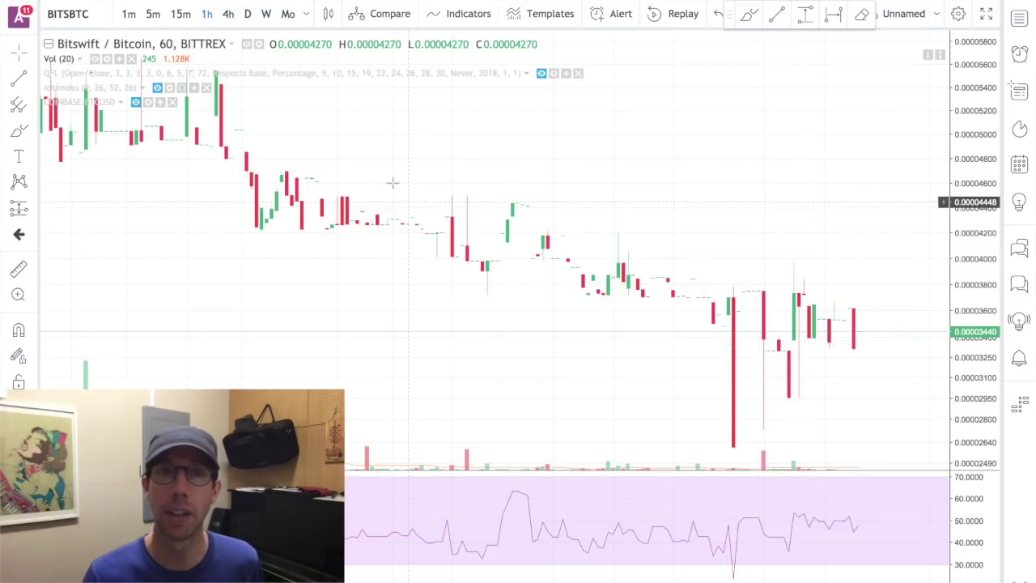
- Switch to the AB Scanner v1 spreadsheet and examine the highlighted 24H spread values down the list of BTC markets
left_click(138, 33)
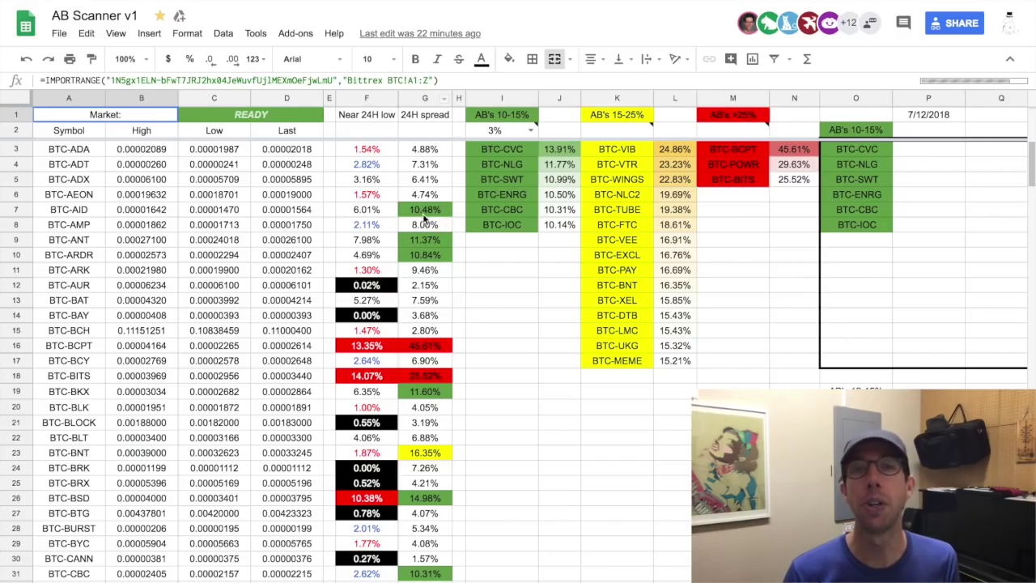
scroll(427, 287, "down", 6)
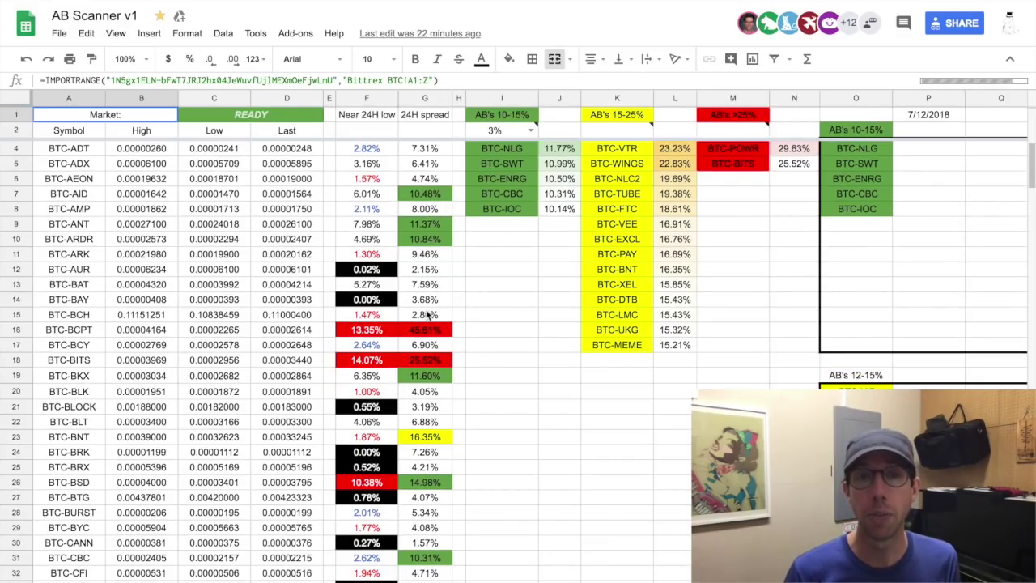
scroll(427, 315, "down", 5)
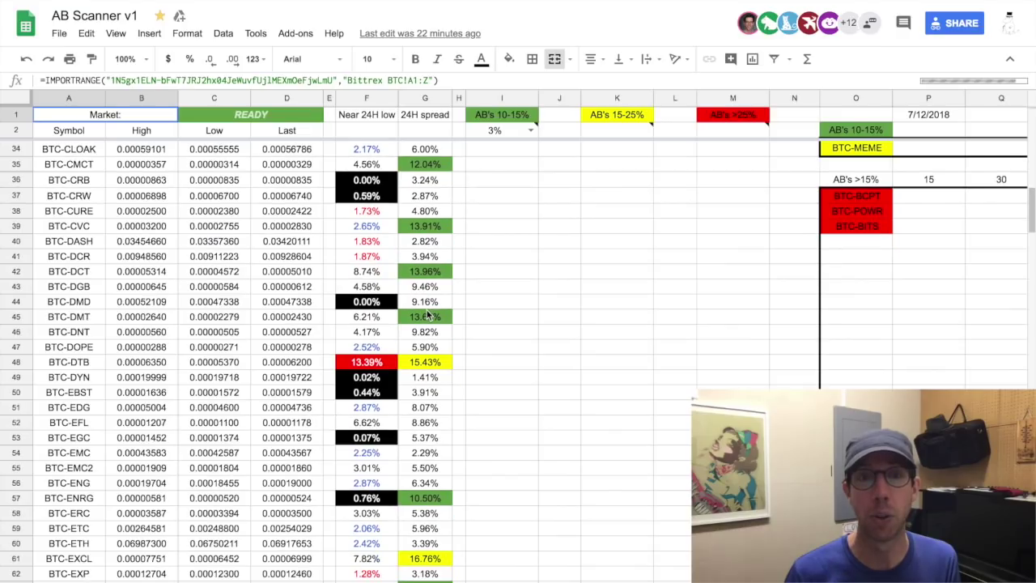
scroll(427, 316, "down", 14)
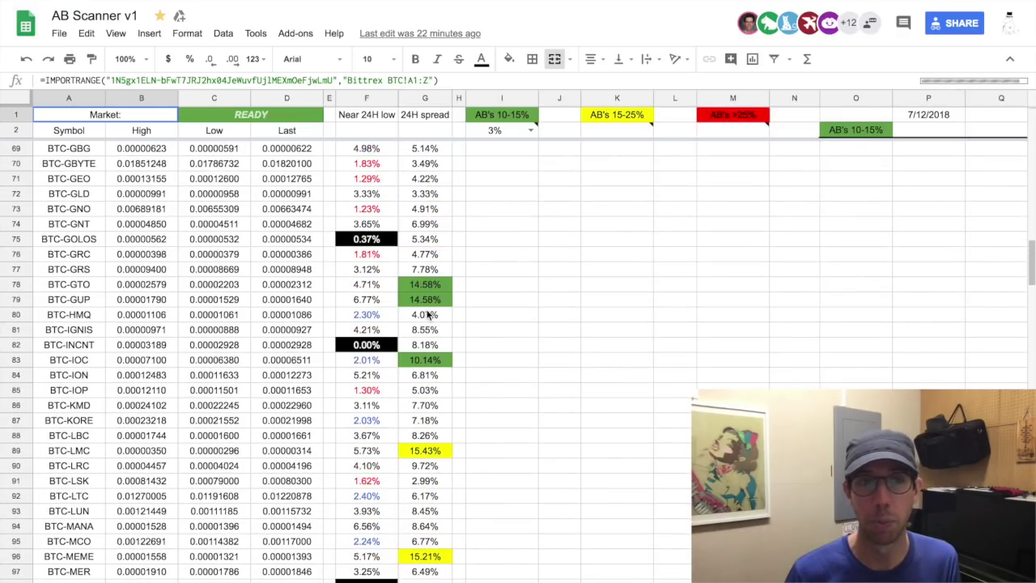
scroll(427, 315, "down", 3)
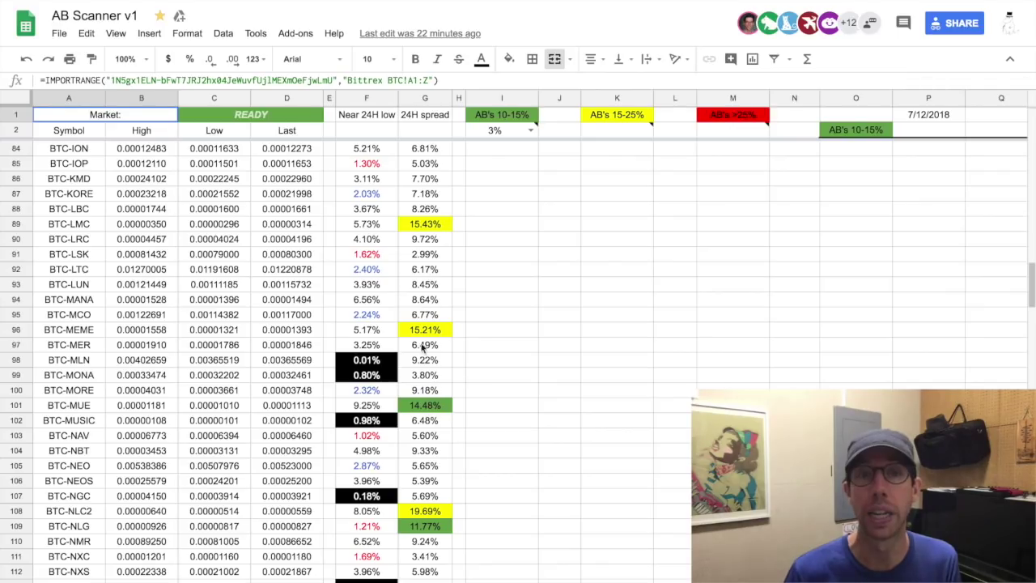
- Return to the start of the market list and select the BTC-BCPT row from its symbol to its 24H spread
scroll(202, 283, "up", 20)
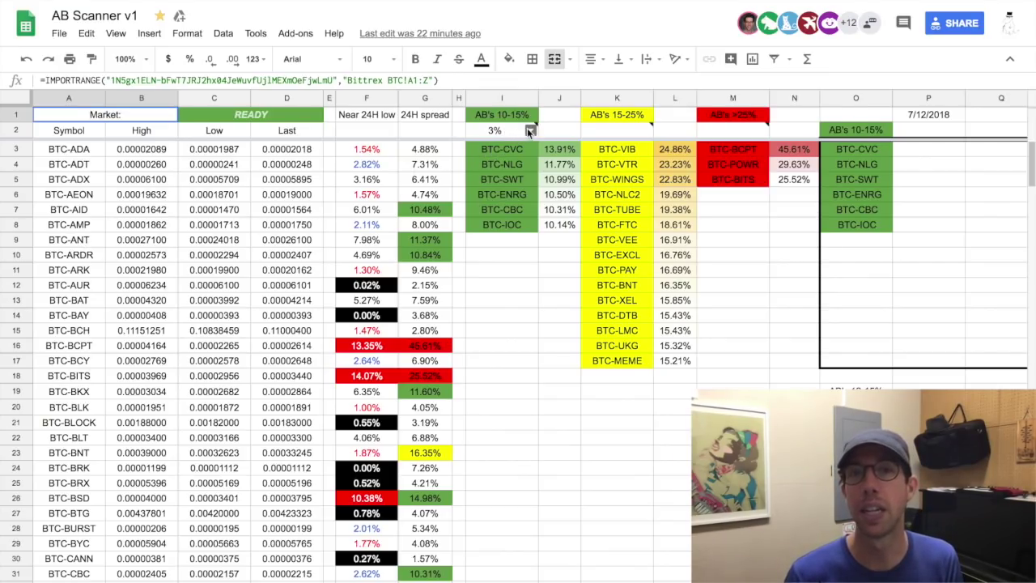
mouse_move(530, 132)
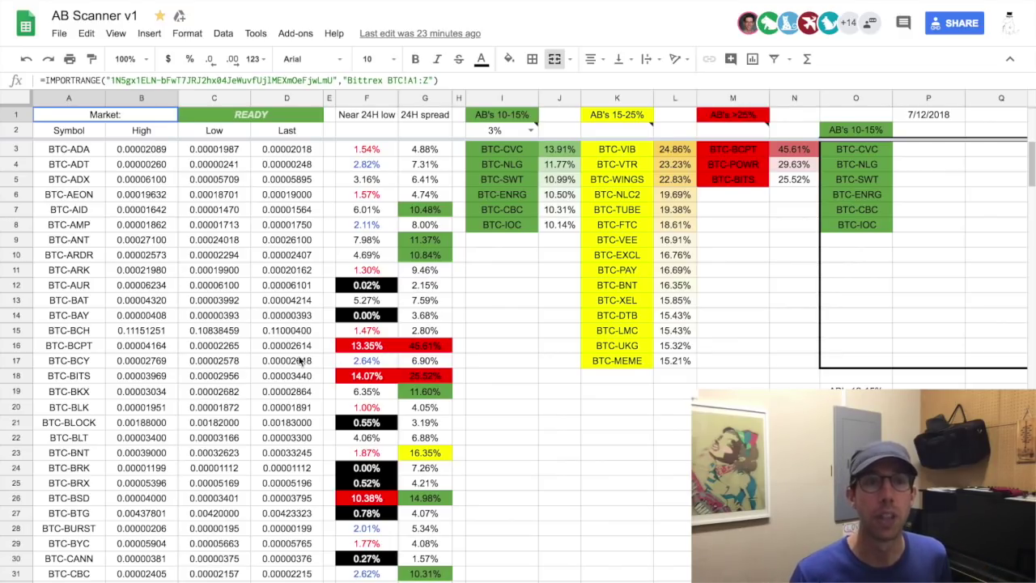
left_click_drag(81, 347, 413, 349)
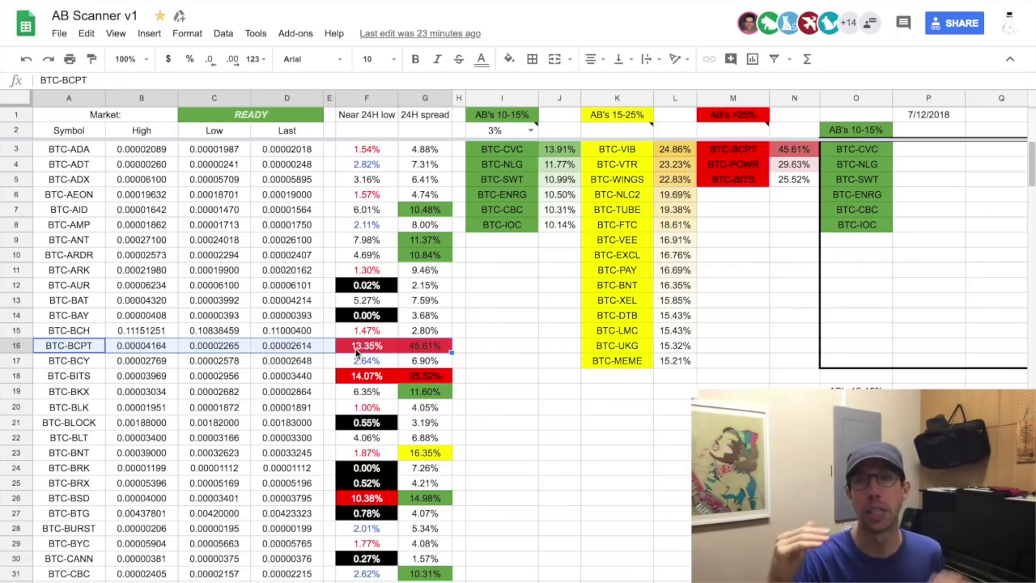
- Select the BTC-BSD row from its symbol to its 24H spread
left_click(357, 502)
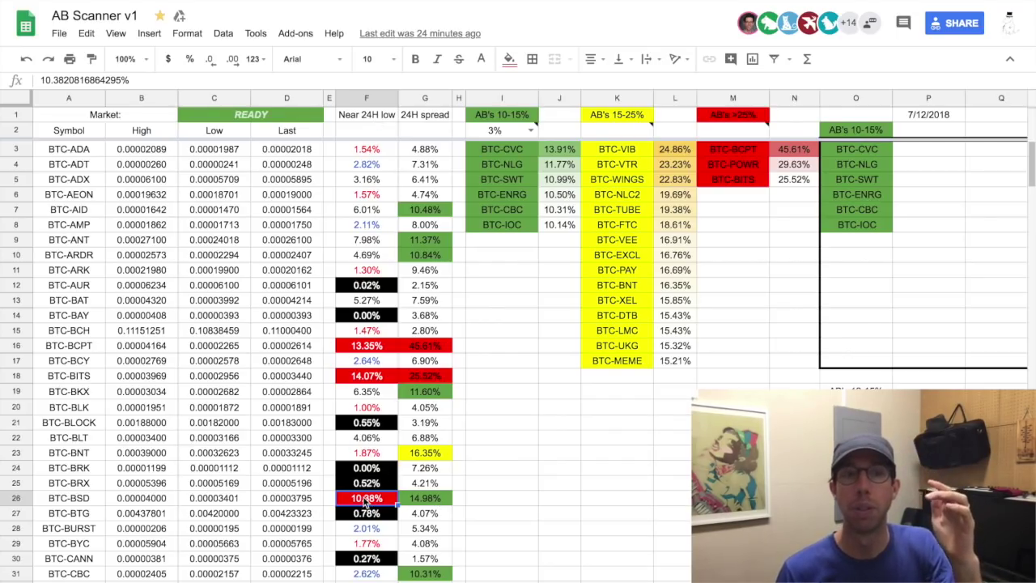
left_click(76, 498)
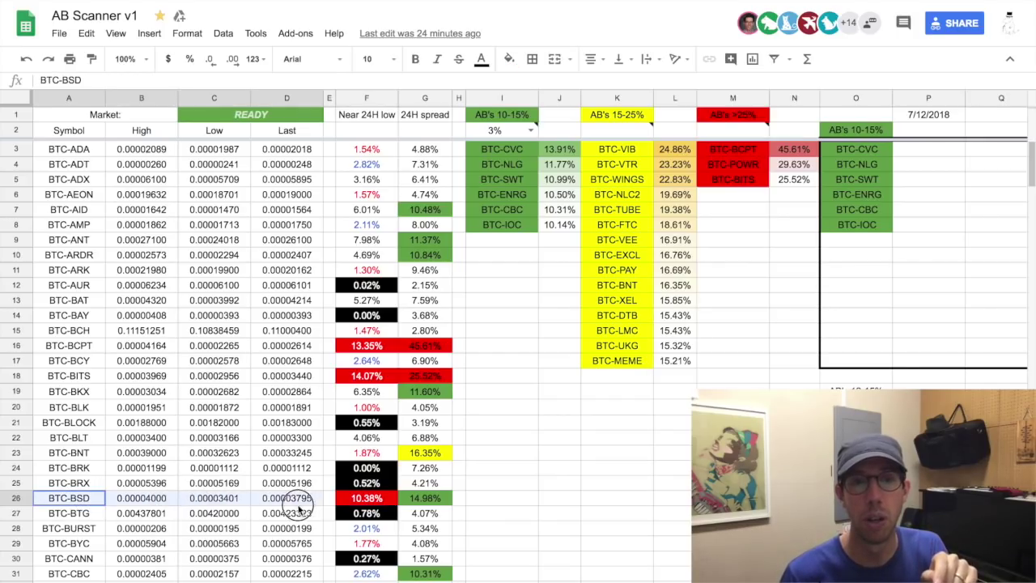
left_click(425, 499, "shift")
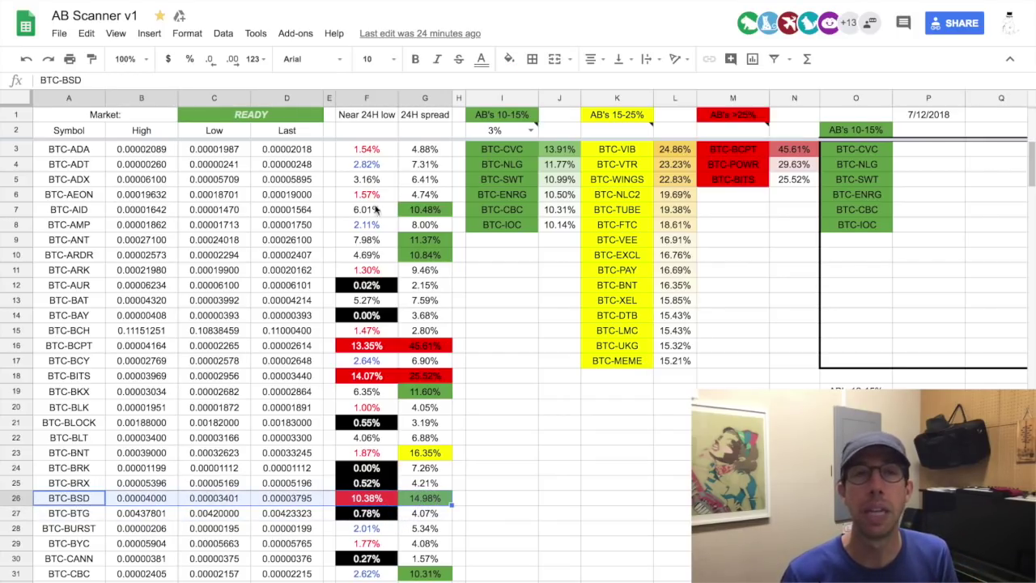
- Check the hourly BSDBTC chart in TradingView and return to the AB Scanner v1 spreadsheet
mouse_move(275, 5)
left_click(275, 32)
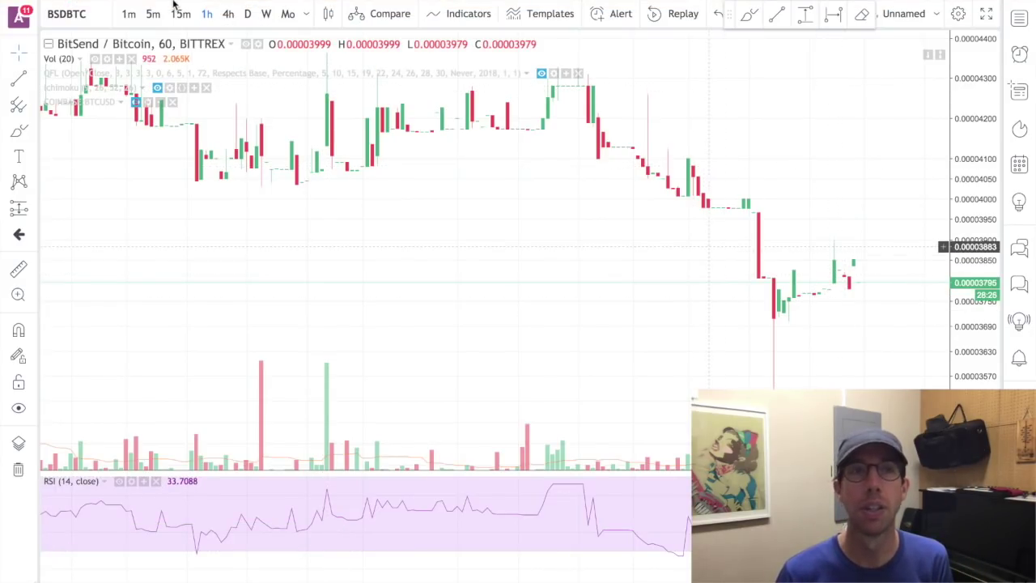
mouse_move(172, 5)
left_click(111, 32)
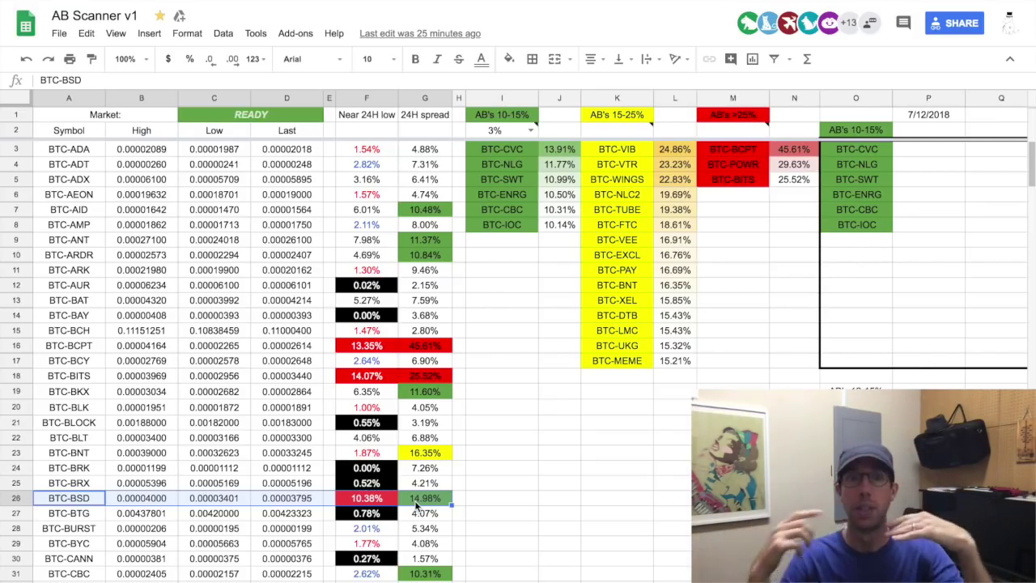
- Look down the BTC market list for high 24H spreads and select the BTC-VIB row from its symbol to its spread
scroll(400, 514, "down", 7)
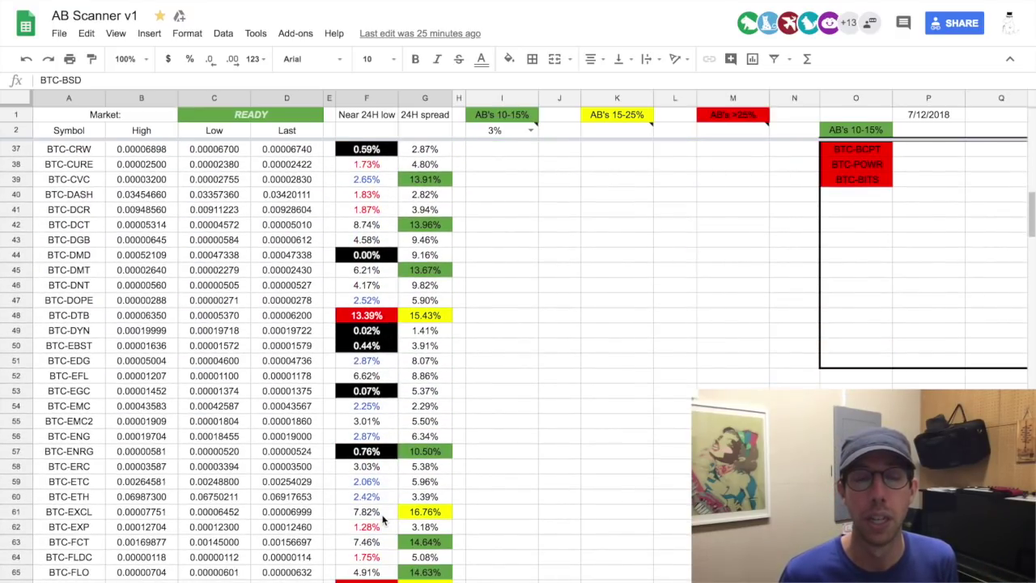
scroll(384, 520, "down", 2)
scroll(384, 521, "down", 6)
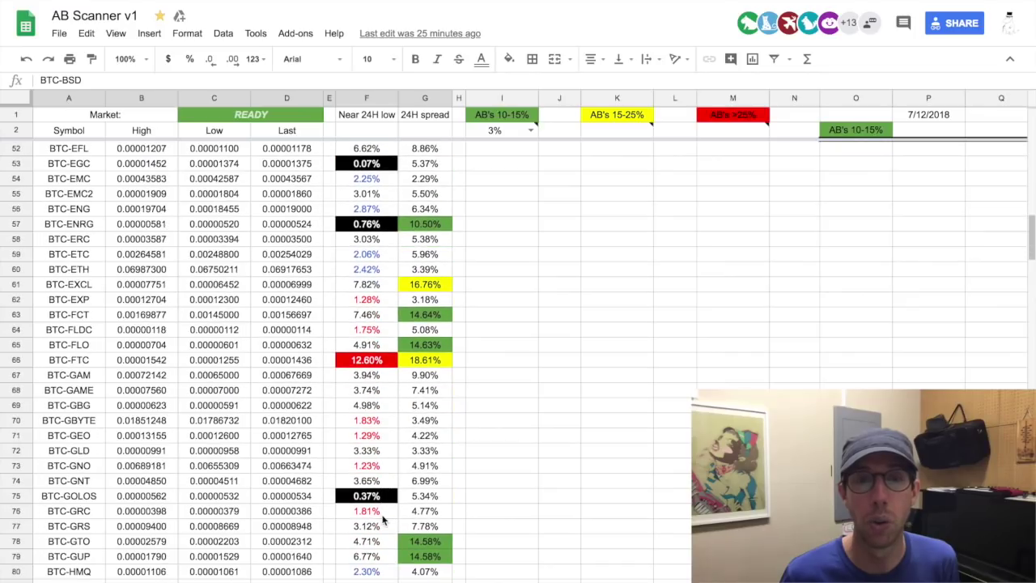
scroll(384, 521, "down", 3)
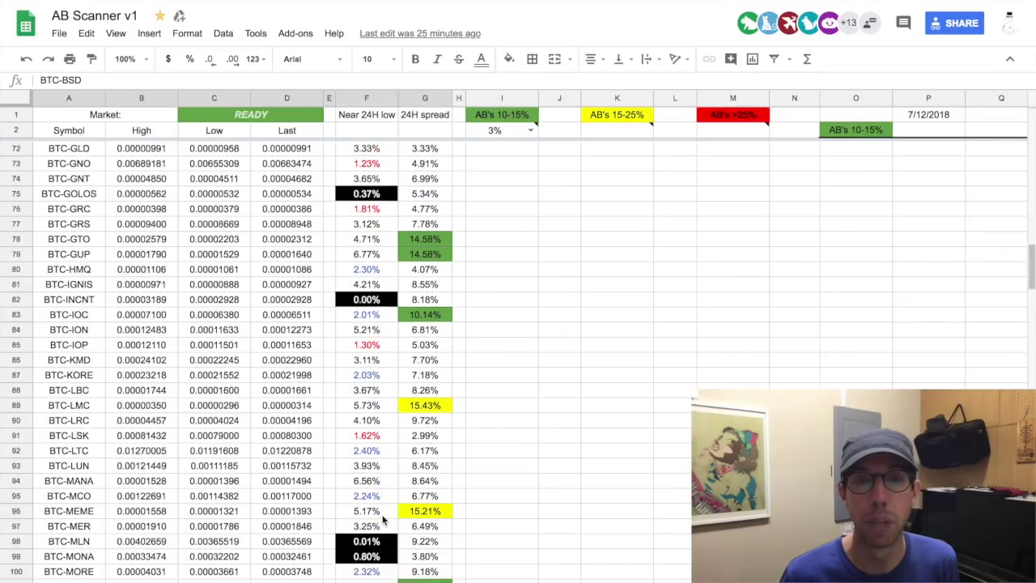
scroll(384, 521, "down", 4)
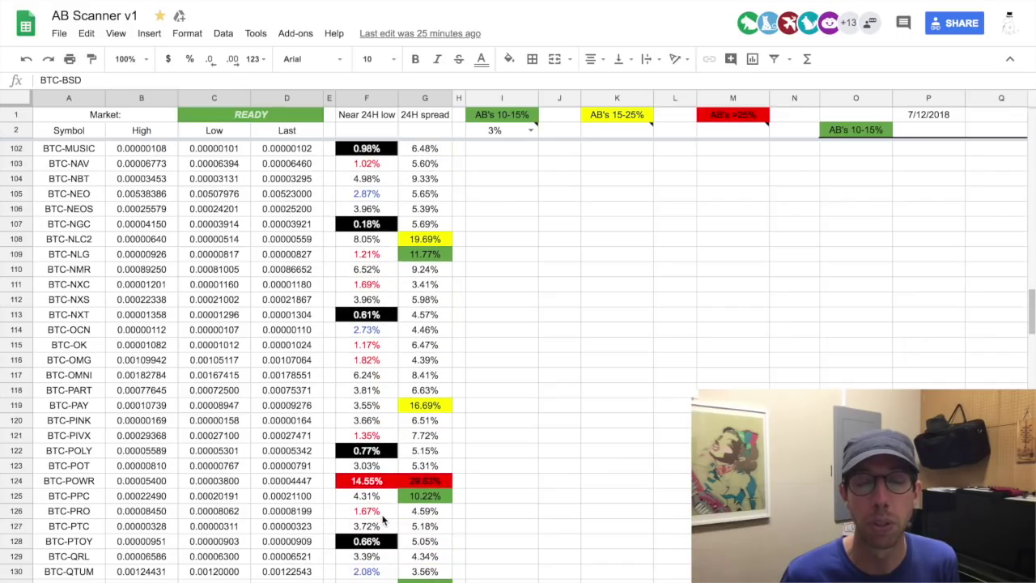
scroll(384, 520, "down", 5)
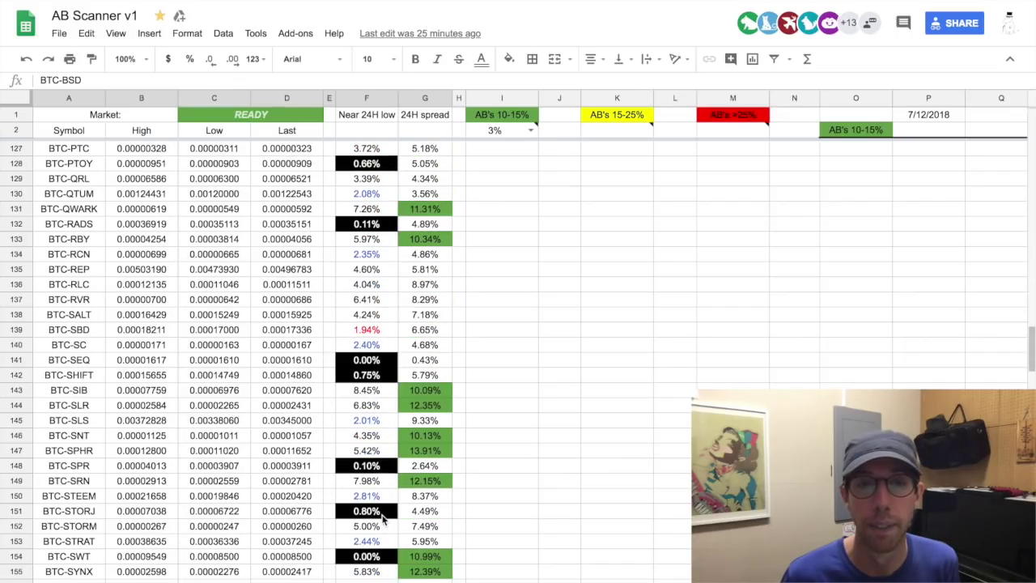
scroll(384, 520, "down", 3)
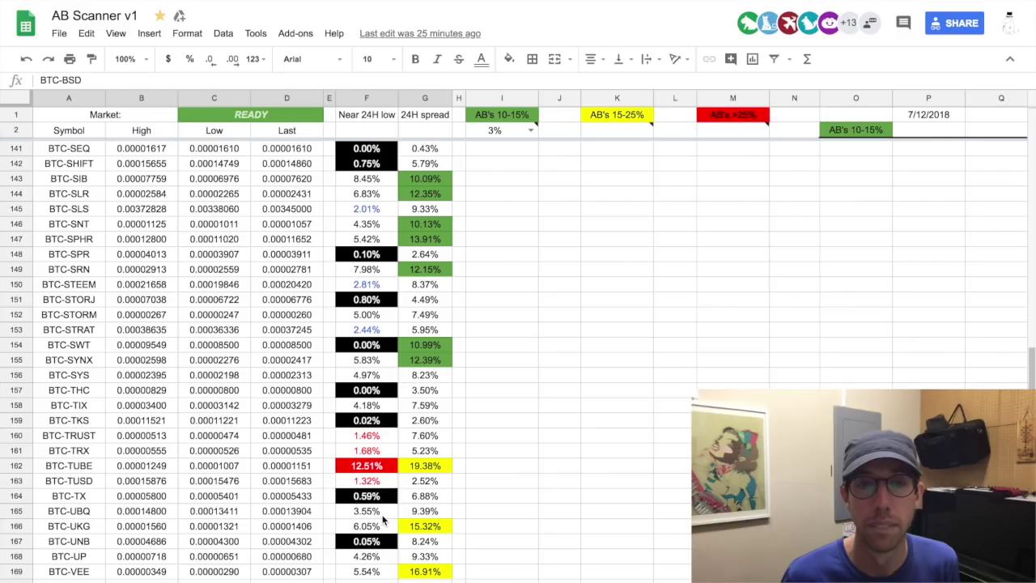
scroll(384, 520, "down", 2)
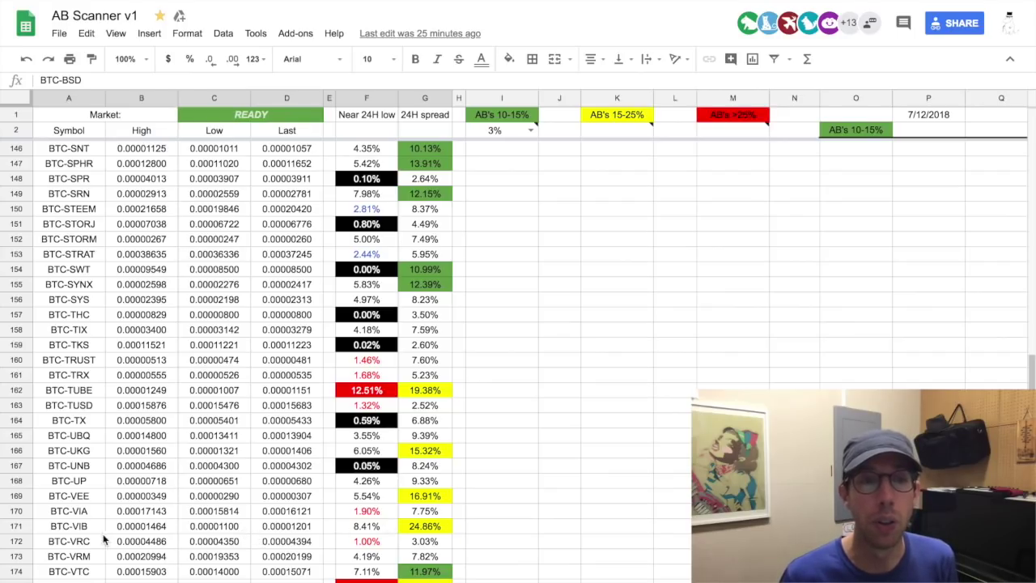
left_click_drag(44, 527, 416, 532)
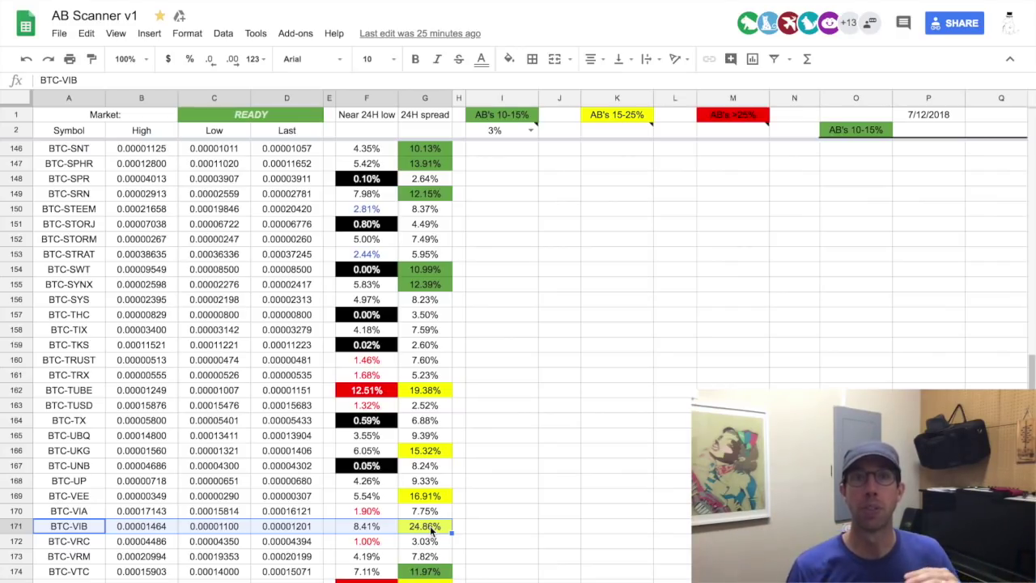
- Switch to TradingView and load the Bittrex VIBBTC chart
left_click(265, 33)
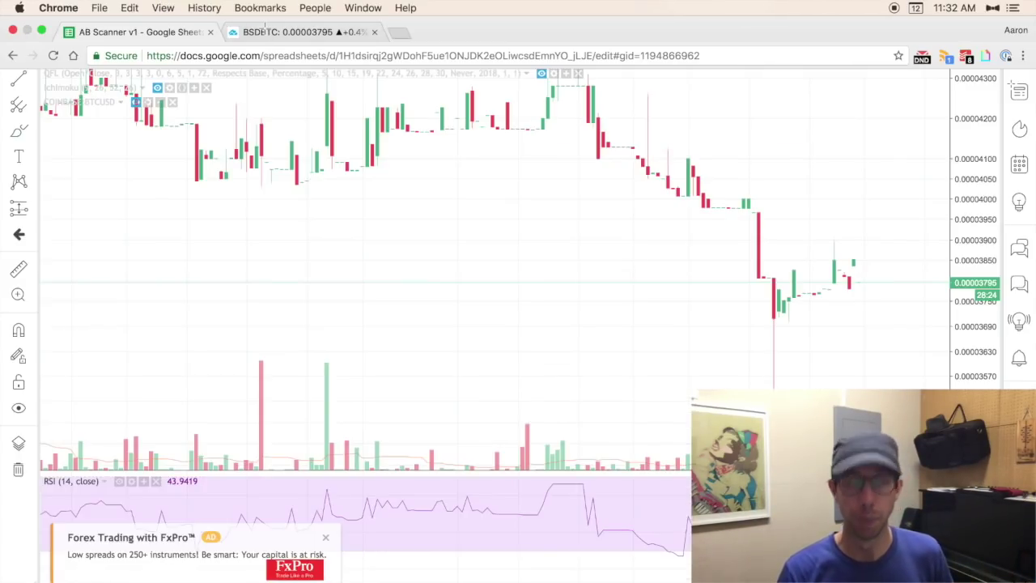
type("VIBBT")
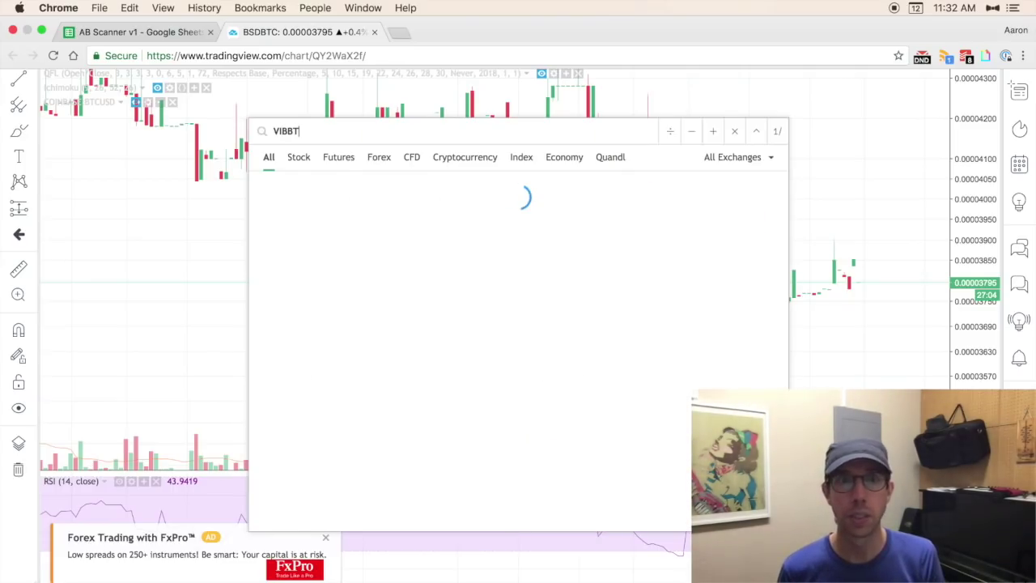
key("Down")
key("Down")
key("Return")
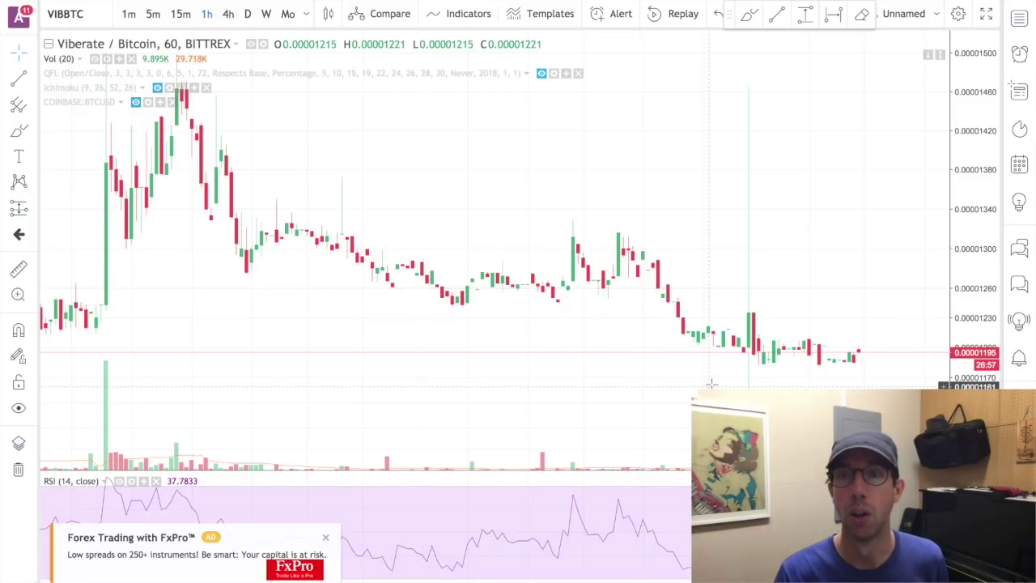
- Measure the latest VIBBTC spike from its candle's open to the top of its wick
scroll(688, 364, "down", 3)
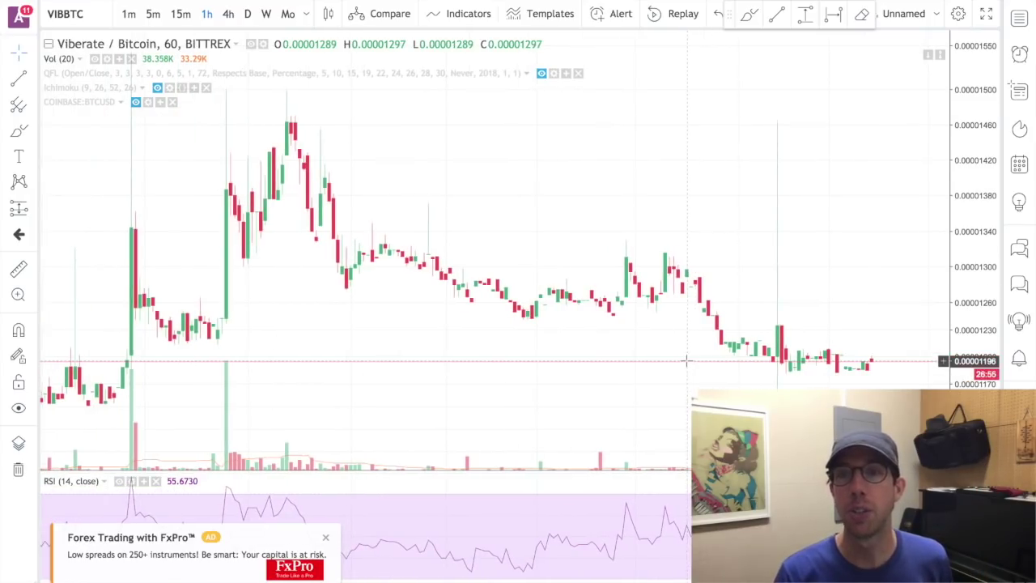
left_click(768, 364, "shift")
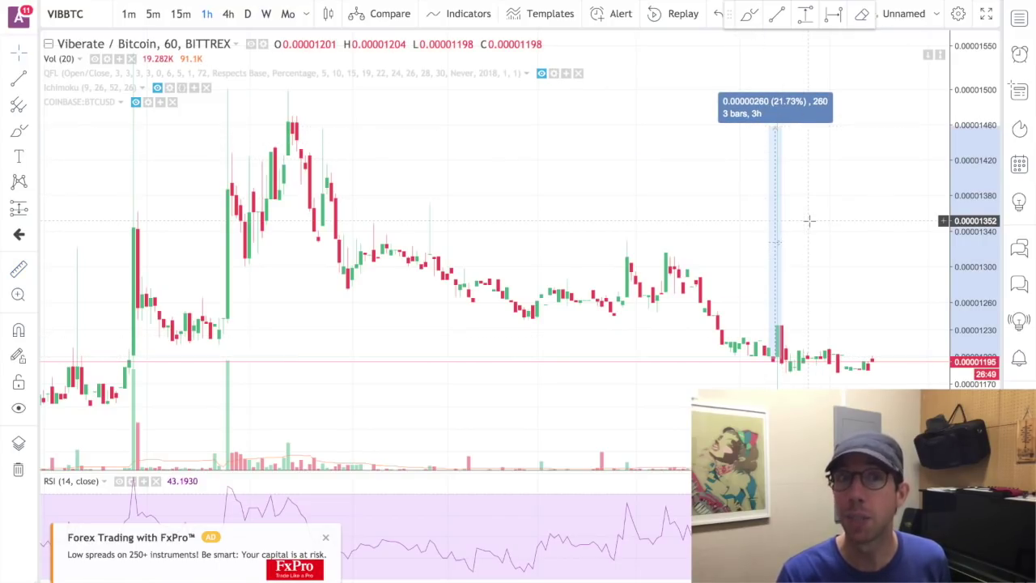
left_click(607, 247)
- Examine the earlier price spikes in the hourly VIBBTC history and return to the most recent candles
scroll(606, 248, "down", 3)
scroll(604, 253, "down", 2)
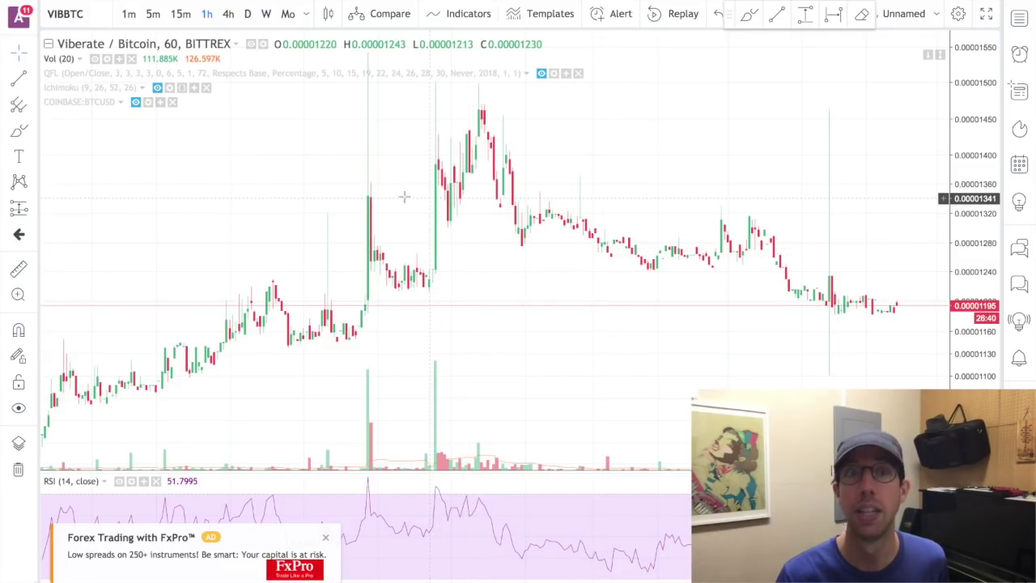
left_click_drag(326, 213, 329, 221)
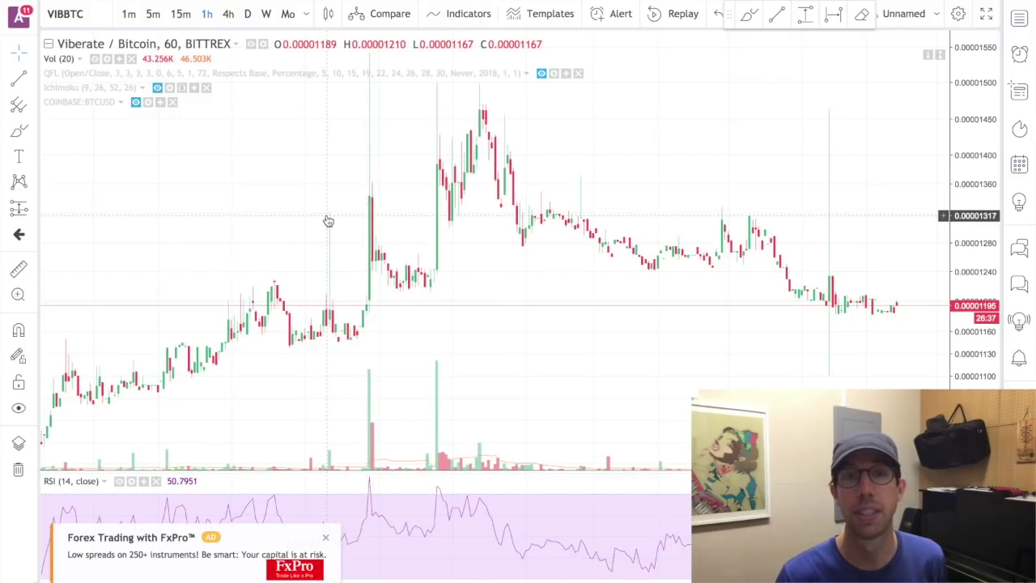
scroll(327, 218, "down", 5)
scroll(327, 216, "left", 5)
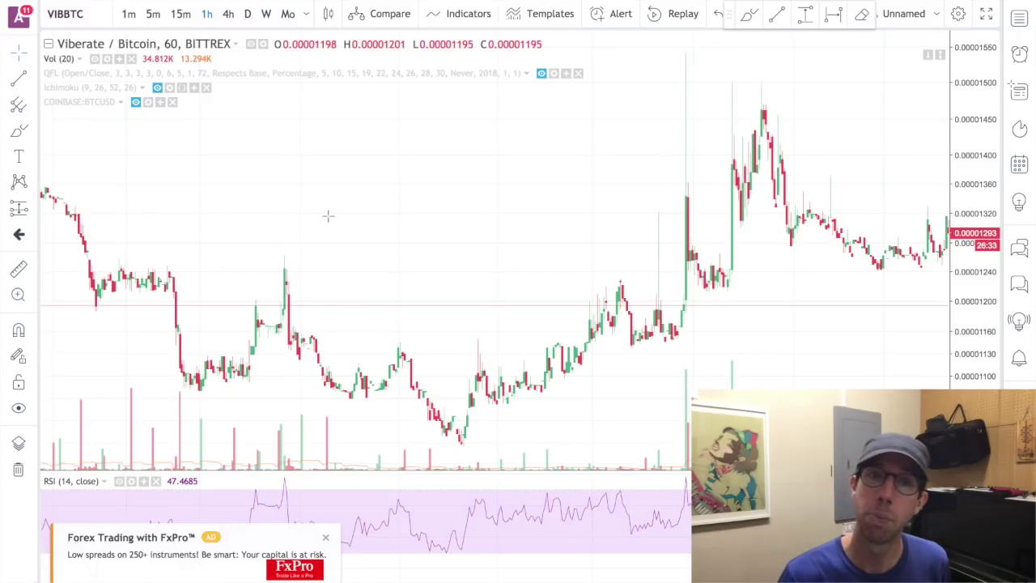
scroll(327, 215, "left", 5)
scroll(328, 216, "right", 10)
scroll(328, 215, "right", 10)
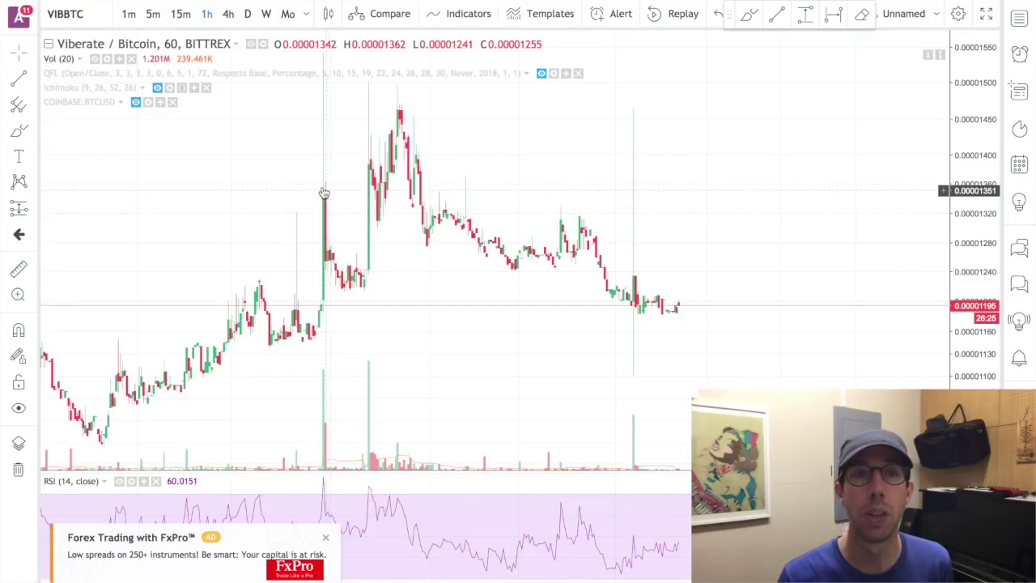
- Measure the time gaps between the neighbouring earlier VIBBTC spikes and from the latest spike to just past the current candle
left_click(327, 186, "shift")
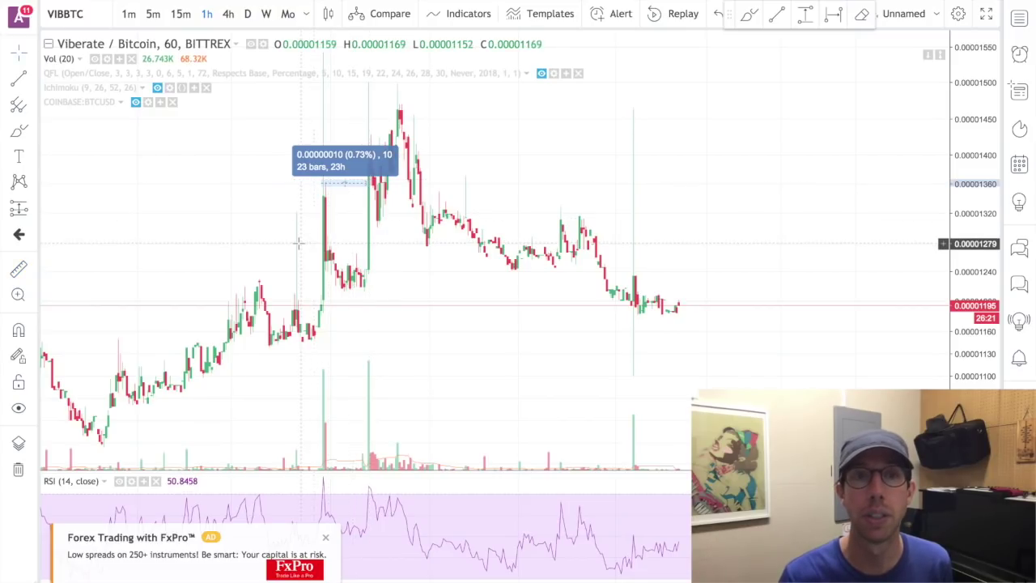
left_click(324, 238)
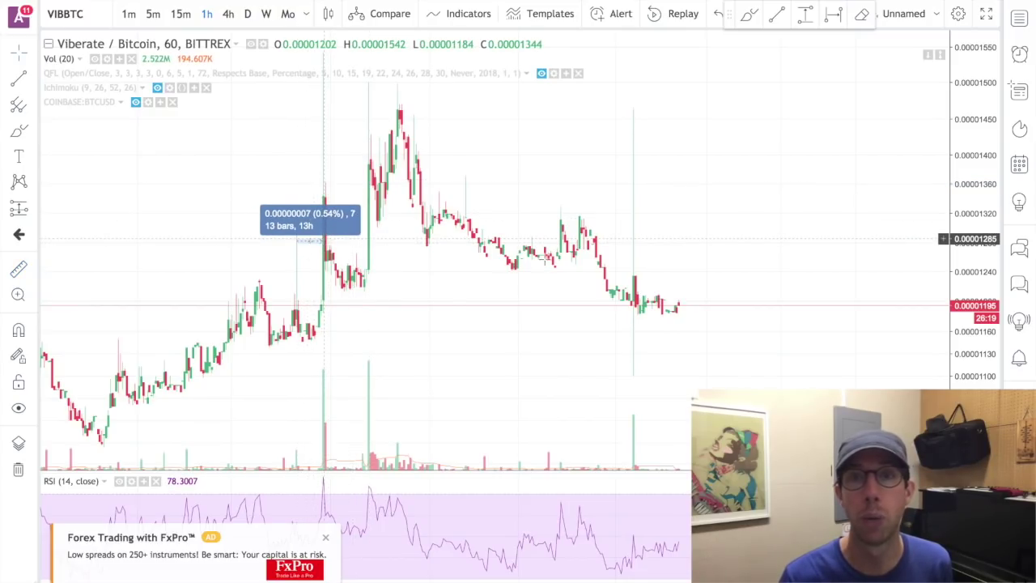
left_click(634, 238)
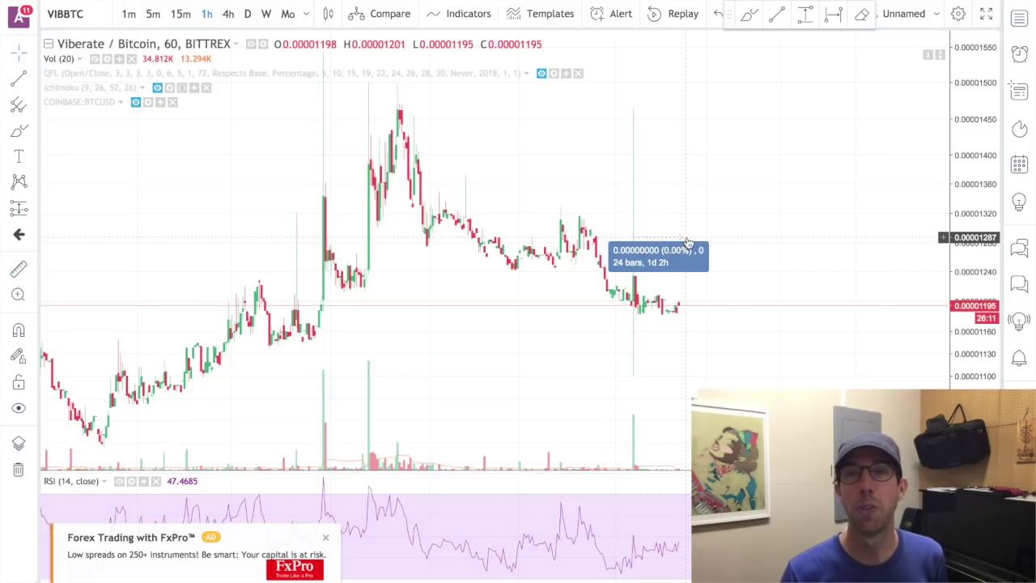
left_click(709, 242)
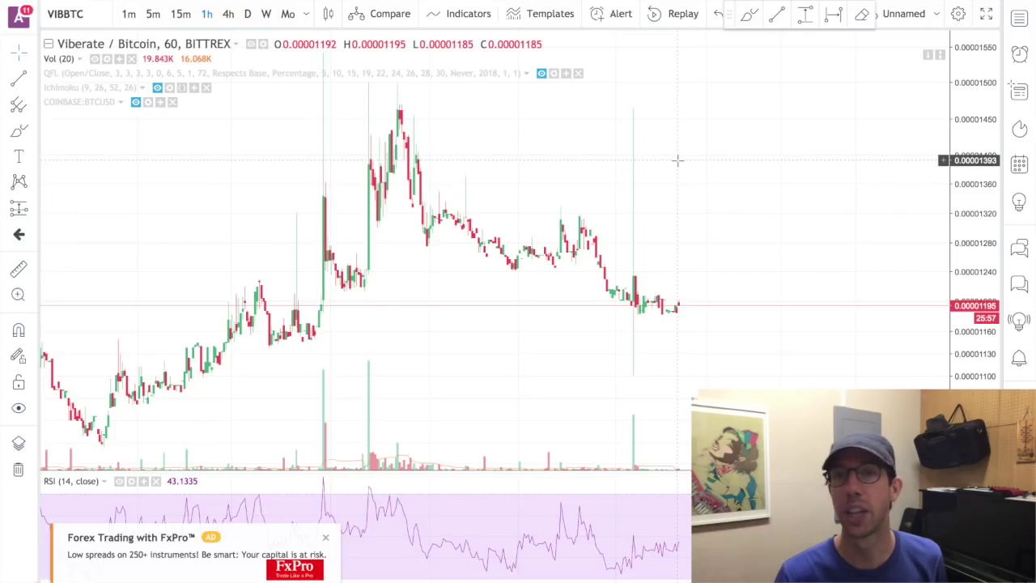
- Measure upward from the current VIBBTC price to about the 0.00001390 level
left_click(703, 313, "shift")
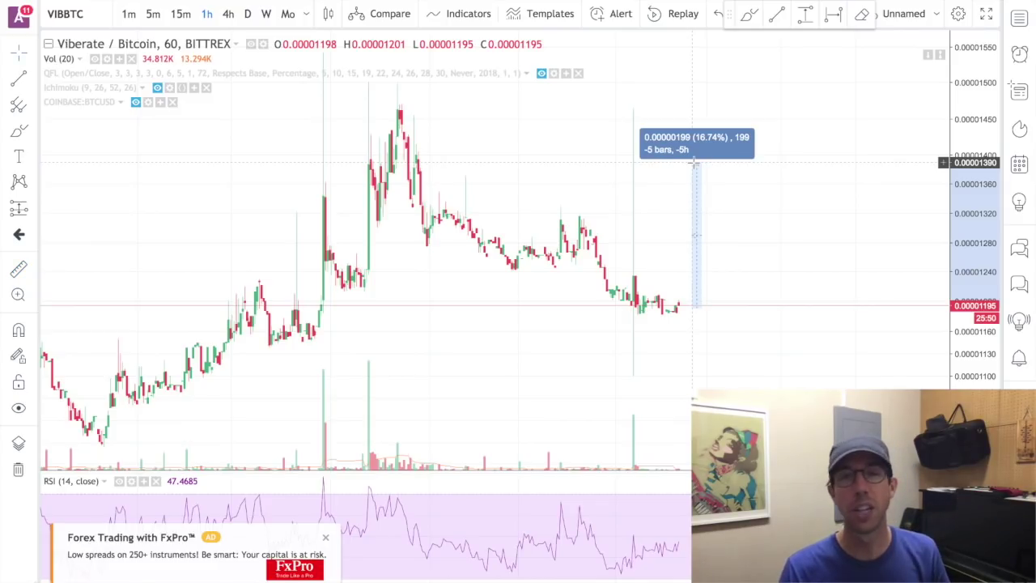
left_click(679, 198)
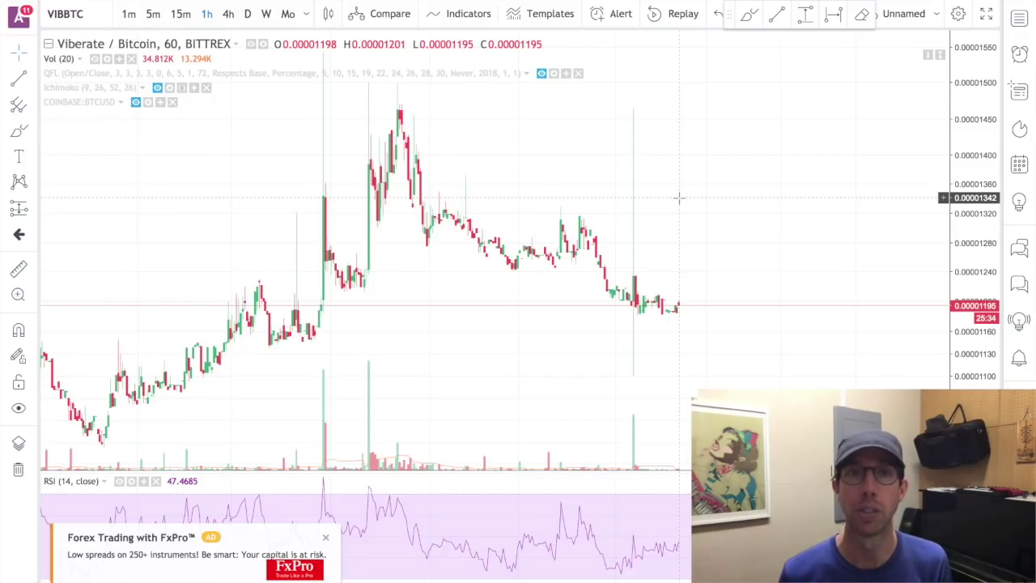
- Load the Bittrex SPRBTC (SpreadCoin / Bitcoin) chart
type("SPRBT")
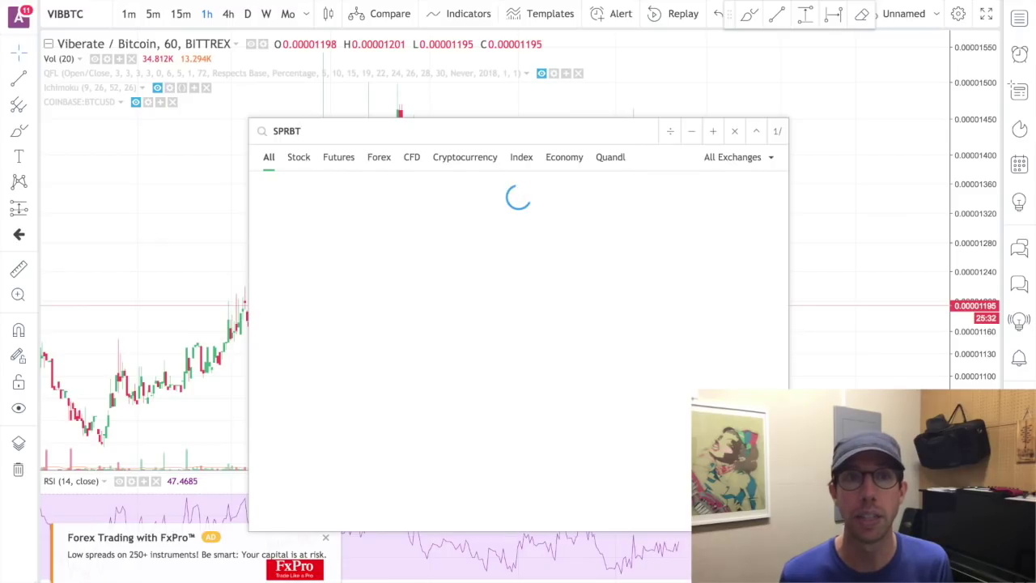
type("C")
key("Down")
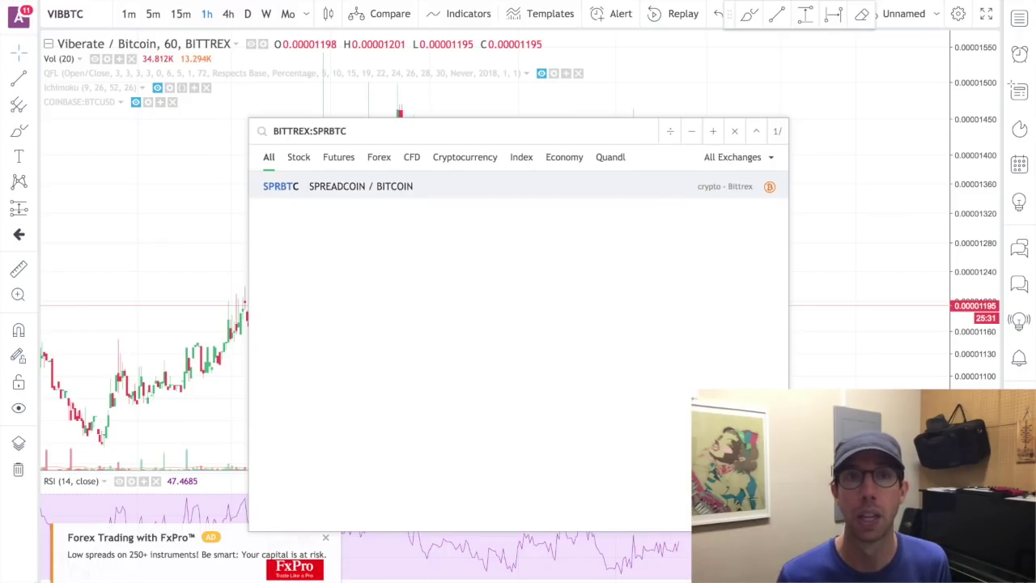
left_click(500, 188)
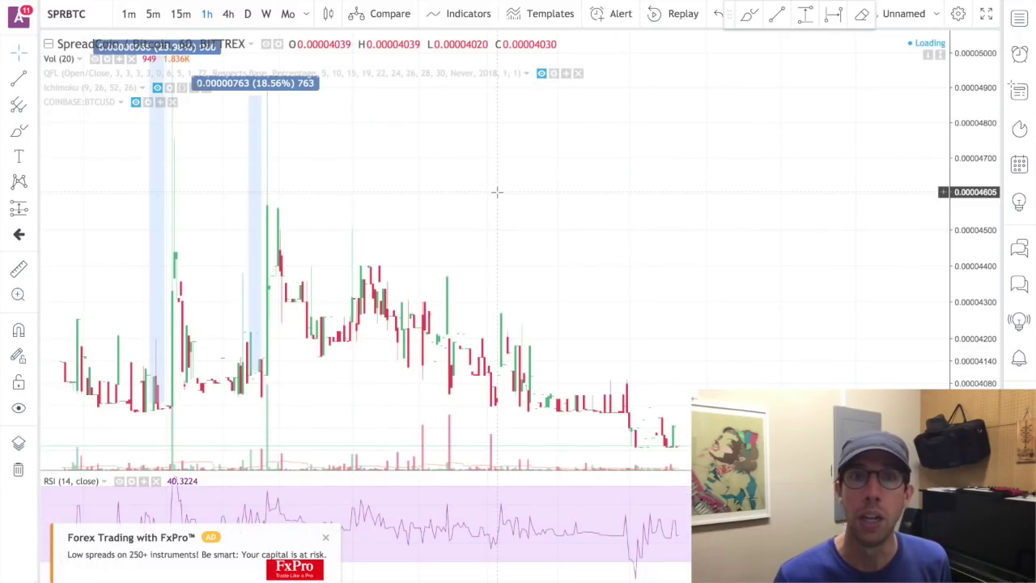
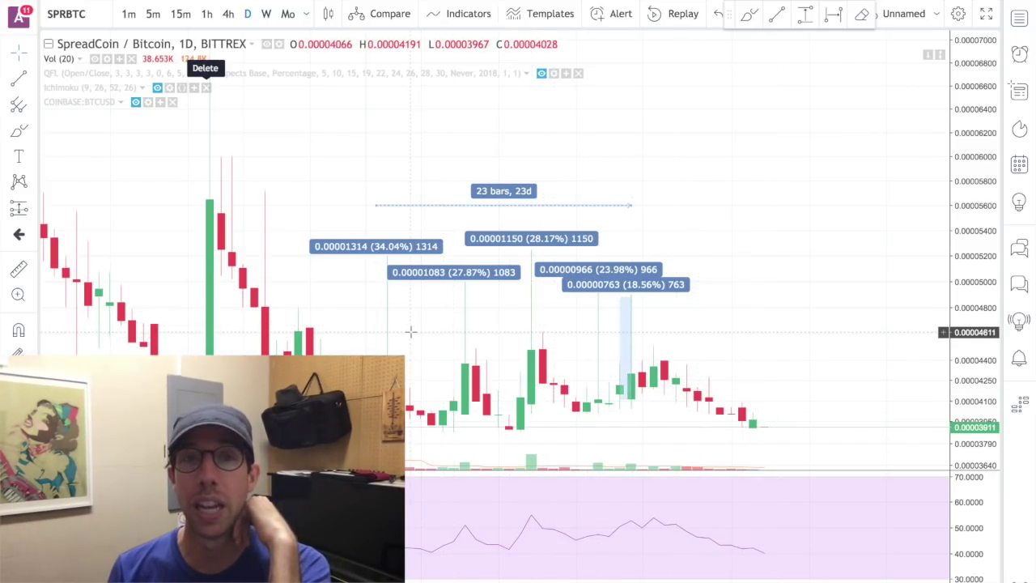
- Move the start of the SPRBTC date range onto the 34.04% spike's candle, making the range 22 bars long
left_click_drag(630, 209, 630, 206)
left_click_drag(375, 206, 387, 206)
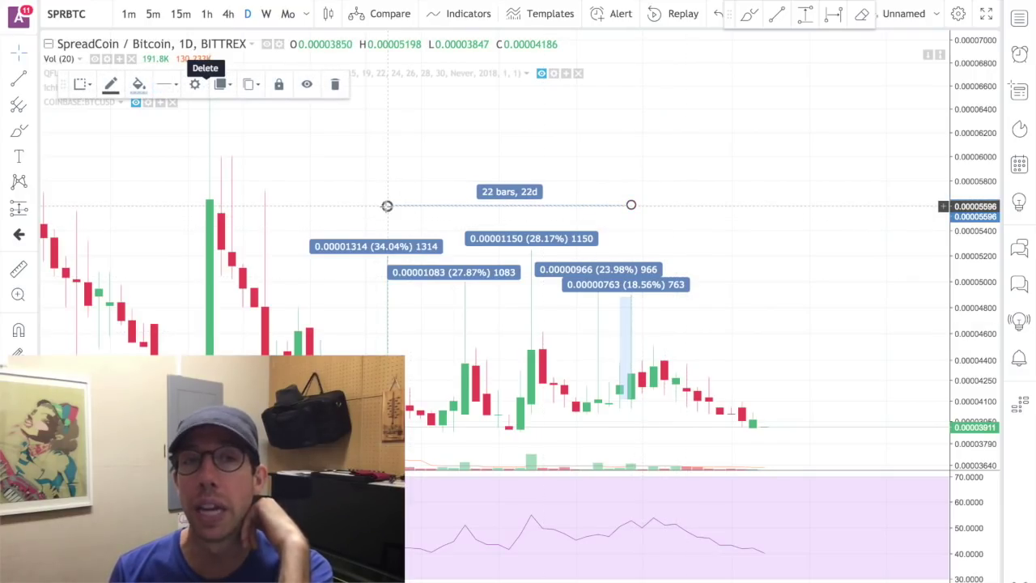